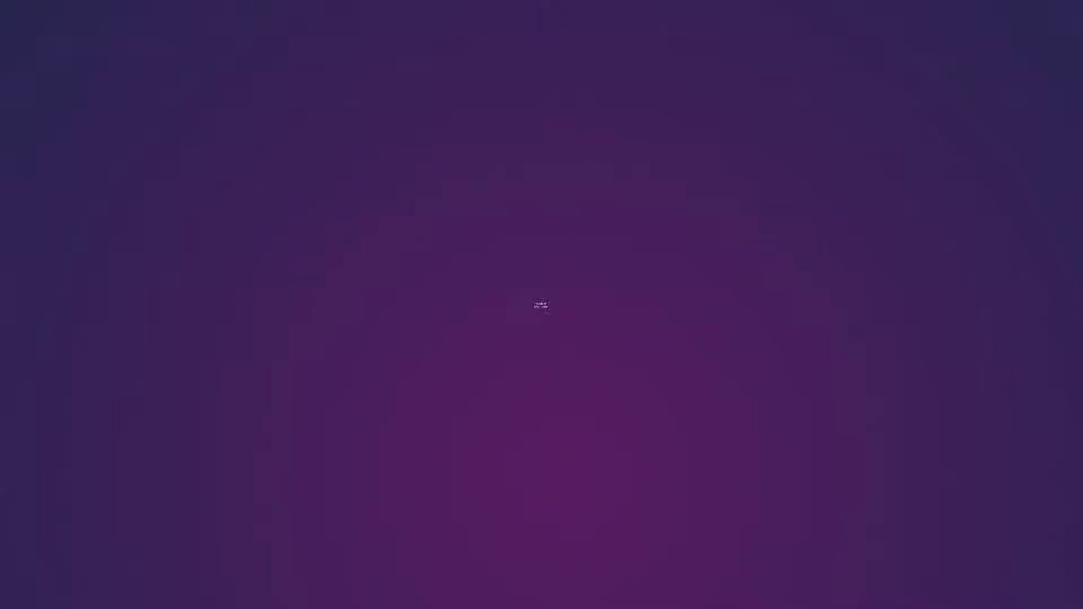
# Duplicate Layer 0 as Layer 0 copy and launch the Camera Raw filter on it
pyautogui.hotkey('ctrl', 'j')
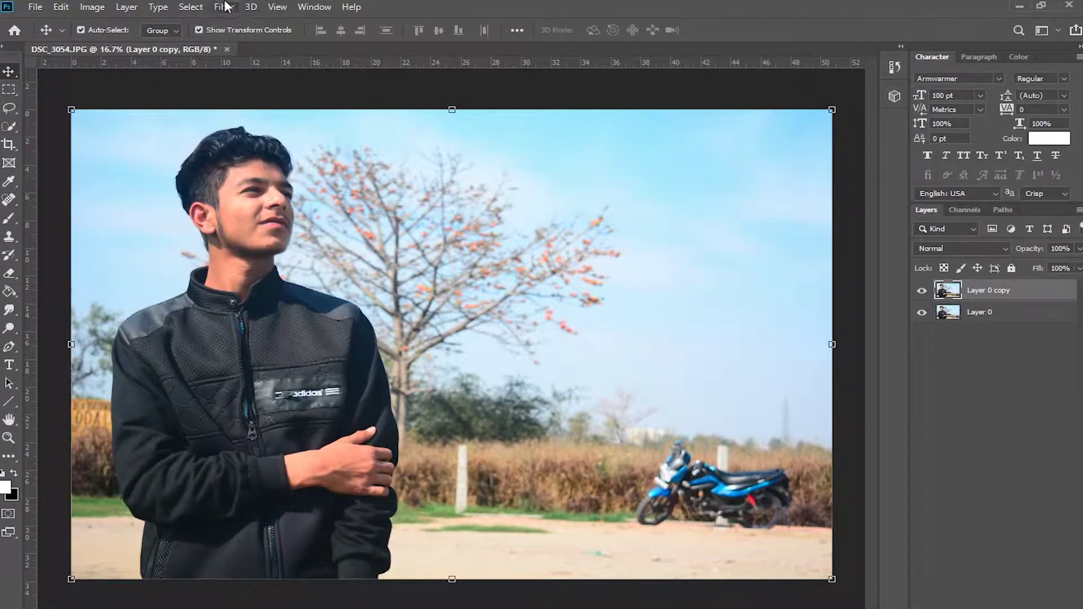
pyautogui.click(224, 7)
pyautogui.click(272, 113)
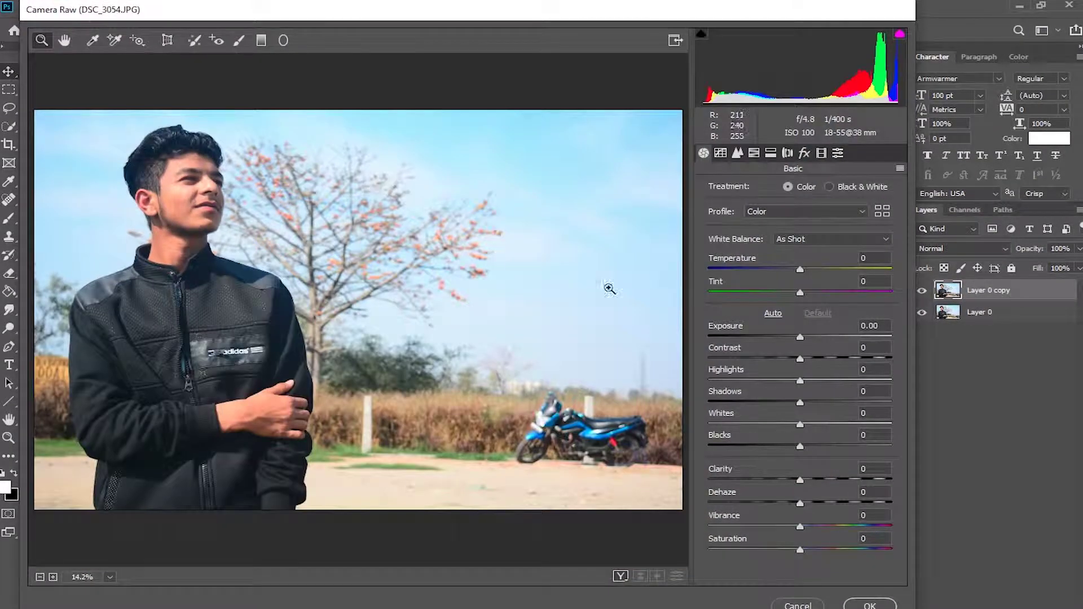
# Set White Balance to Auto, trying Auto tone and then reverting to Default
pyautogui.click(812, 239)
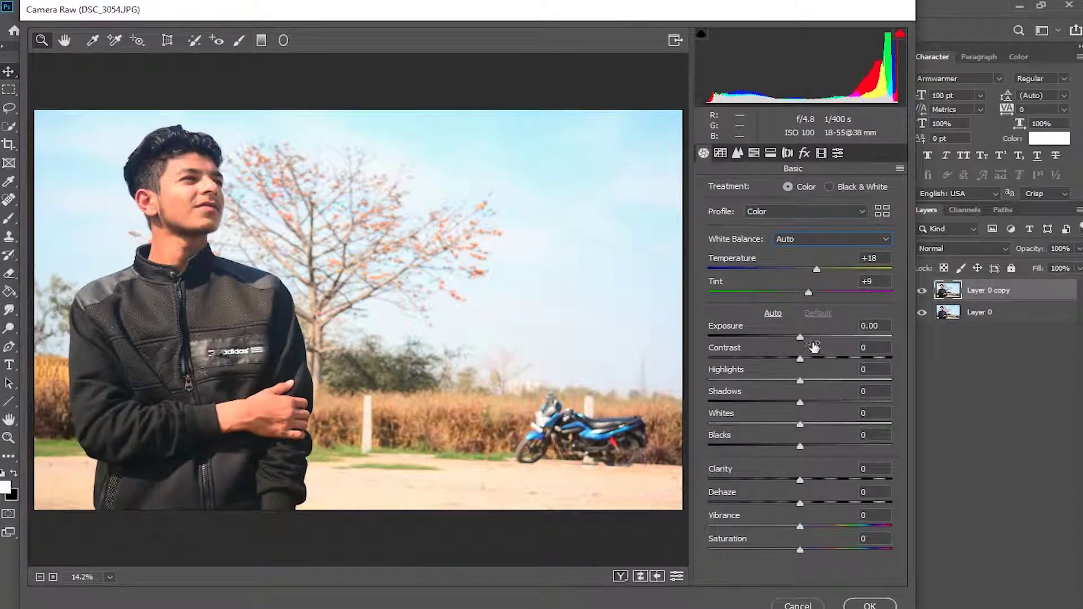
pyautogui.click(773, 313)
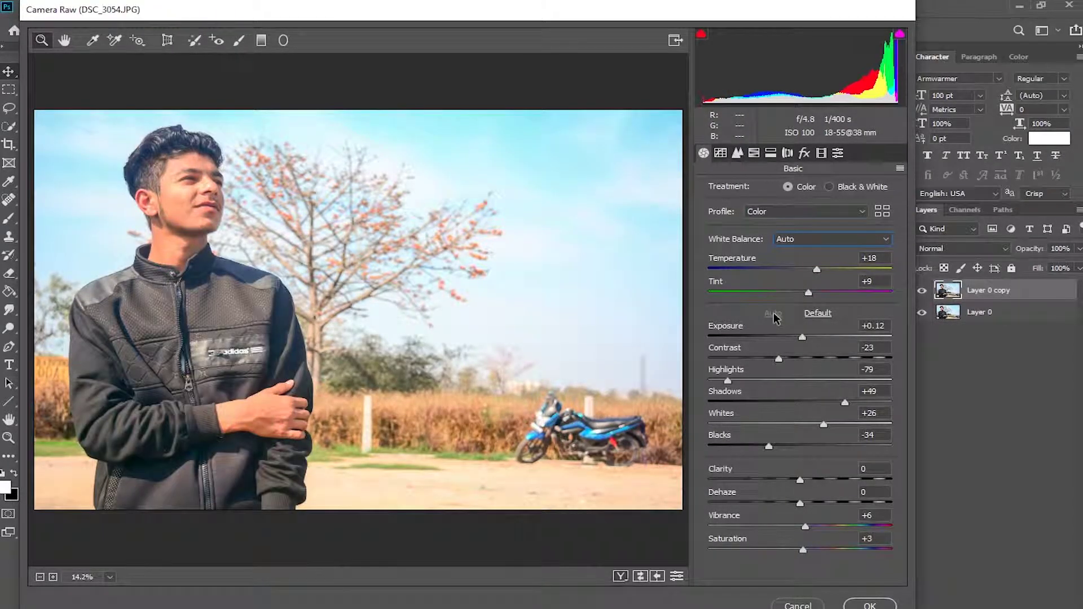
pyautogui.click(817, 314)
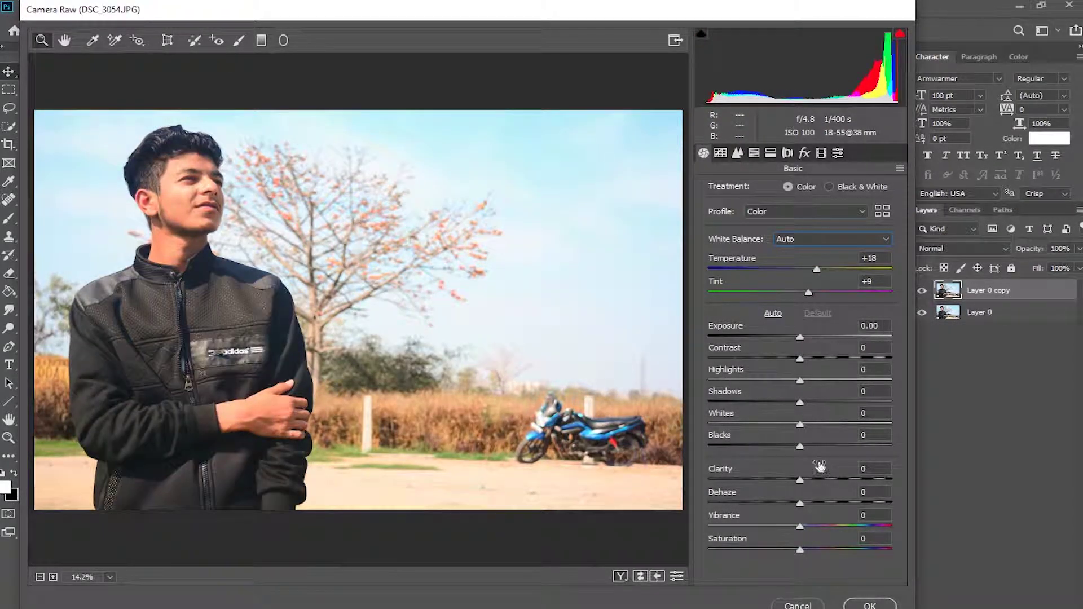
# In Detail, set sharpening Amount 50 and Luminance noise reduction 50
pyautogui.click(721, 152)
pyautogui.click(737, 152)
pyautogui.click(873, 199)
pyautogui.write('50')
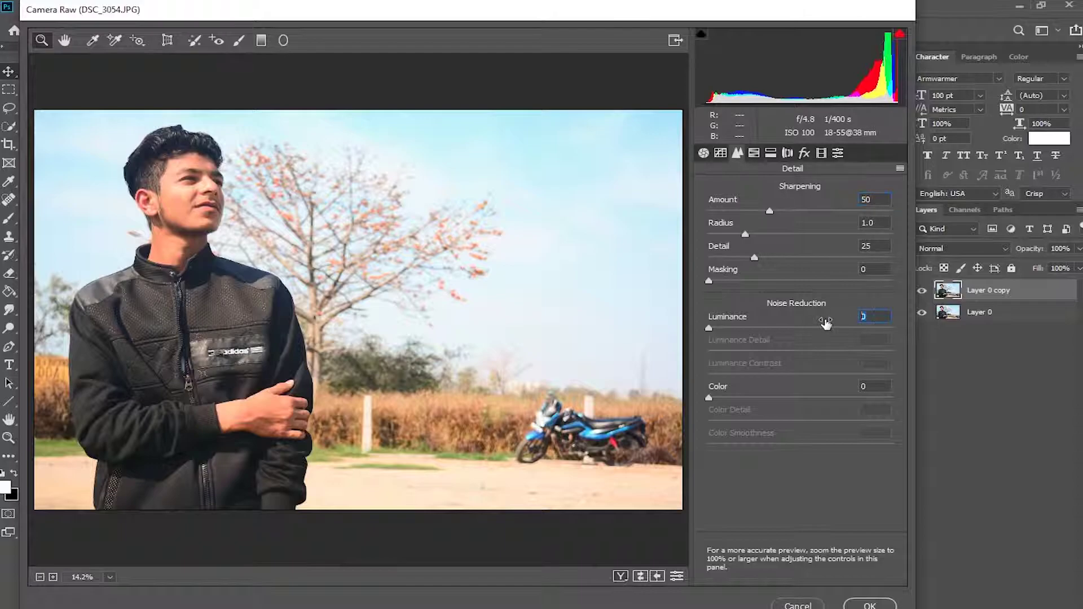
pyautogui.write('50')
pyautogui.press('Tab')
pyautogui.press('Tab')
pyautogui.write('5')
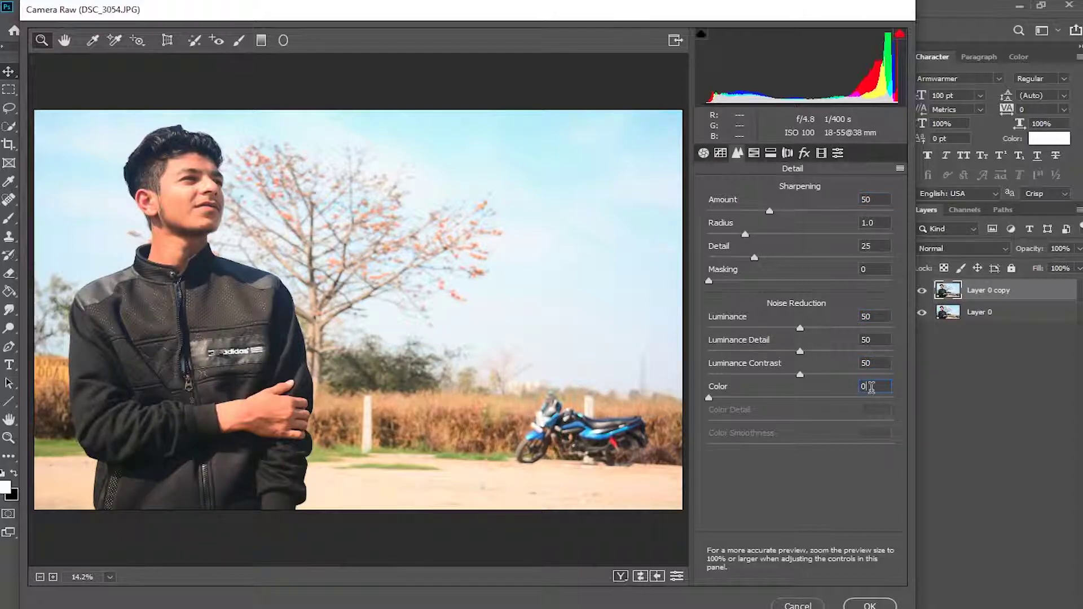
pyautogui.click(753, 153)
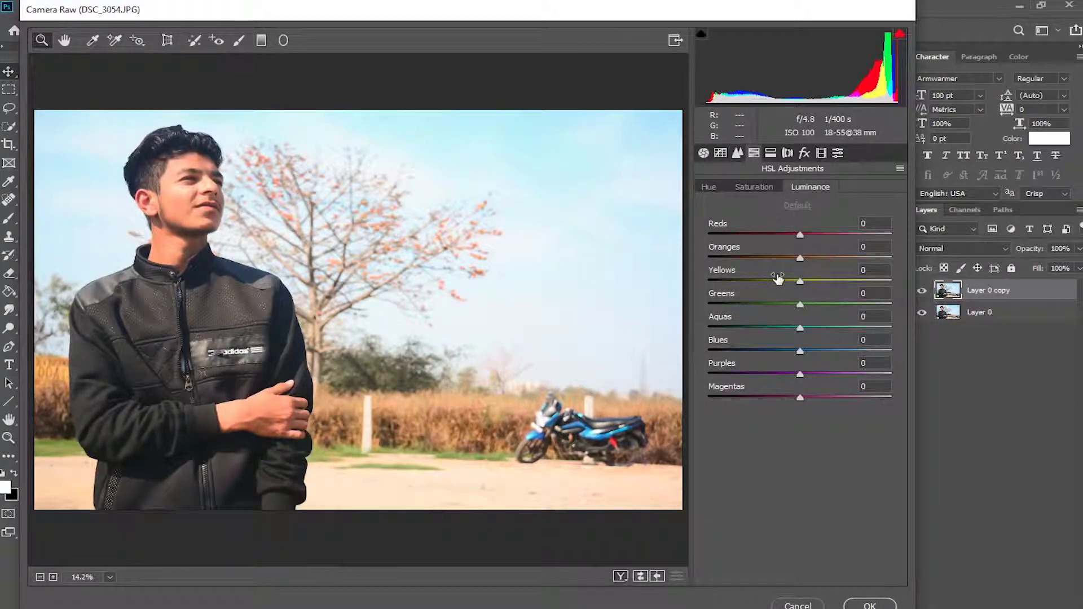
# Shift the Yellows hue to -88 and push the Greens hue down
pyautogui.click(761, 188)
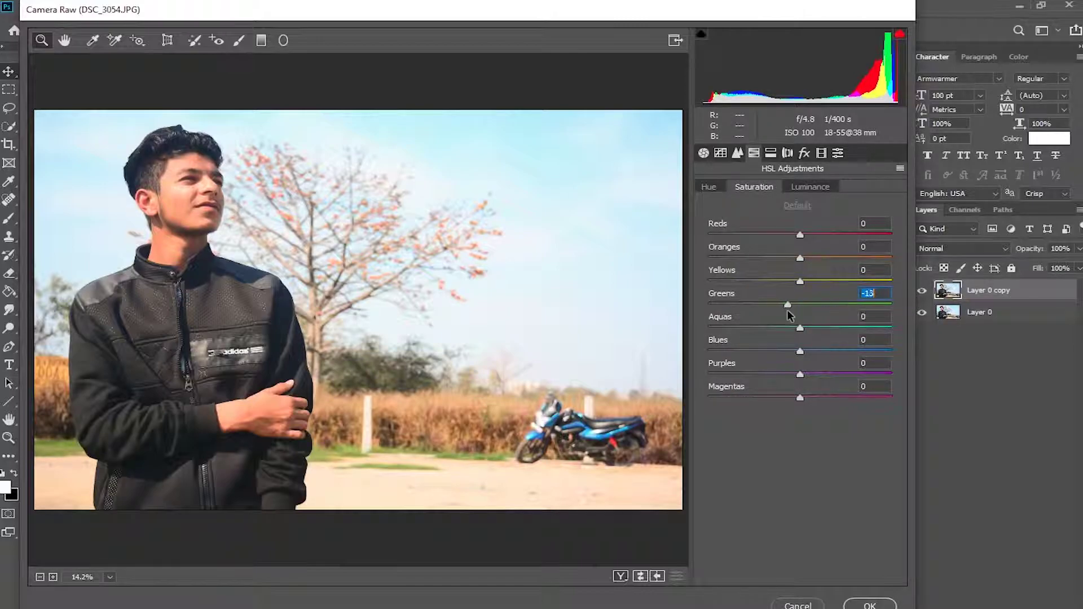
pyautogui.hotkey('ctrl', 'alt', 'shift', 'h')
pyautogui.moveTo(799, 282); pyautogui.dragTo(719, 282)
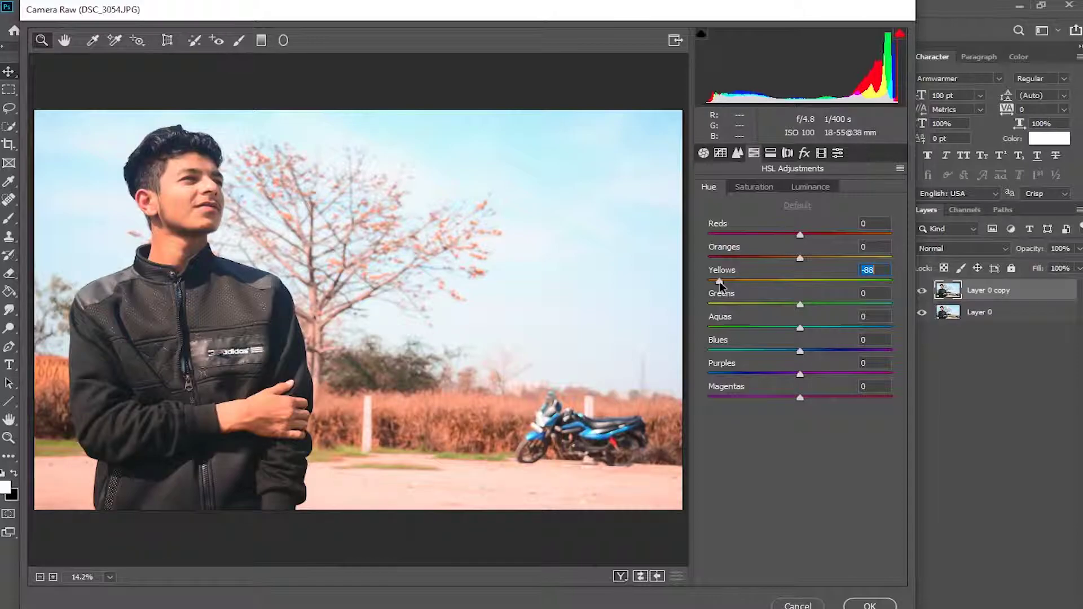
pyautogui.moveTo(800, 304); pyautogui.dragTo(705, 309)
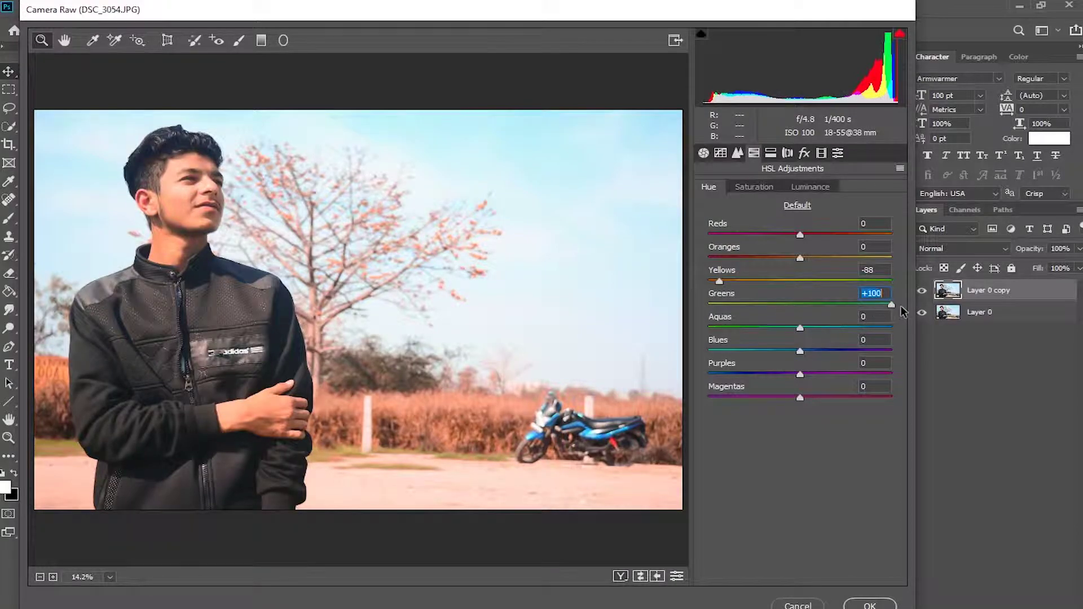
# Desaturate Greens to -100 and raise Yellows saturation to +12
pyautogui.hotkey('ctrl', 'alt', 'shift', 's')
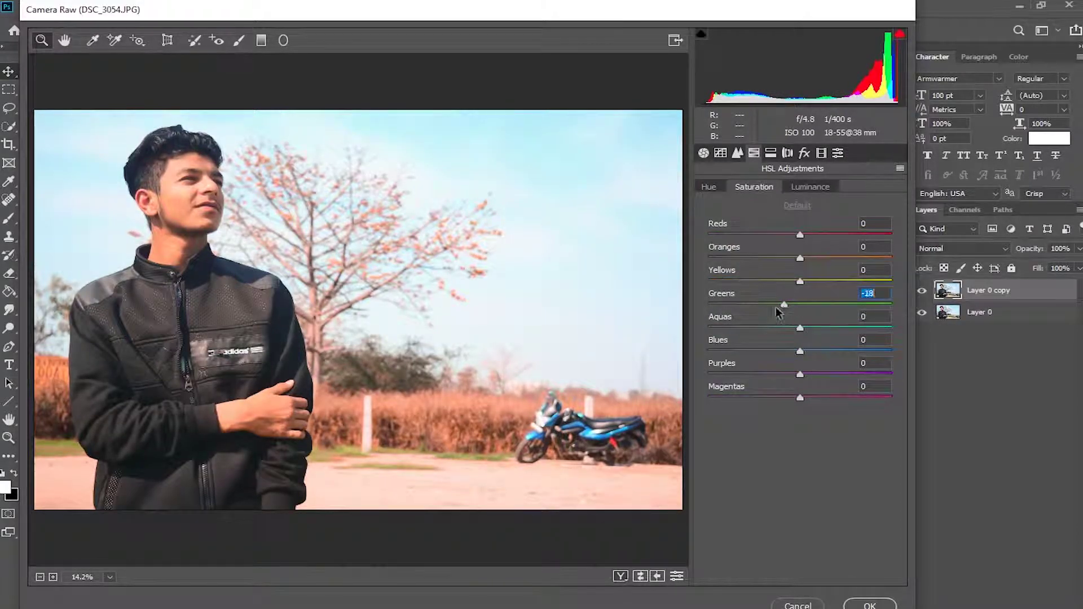
pyautogui.moveTo(779, 307); pyautogui.dragTo(689, 313)
pyautogui.moveTo(800, 281); pyautogui.dragTo(810, 282)
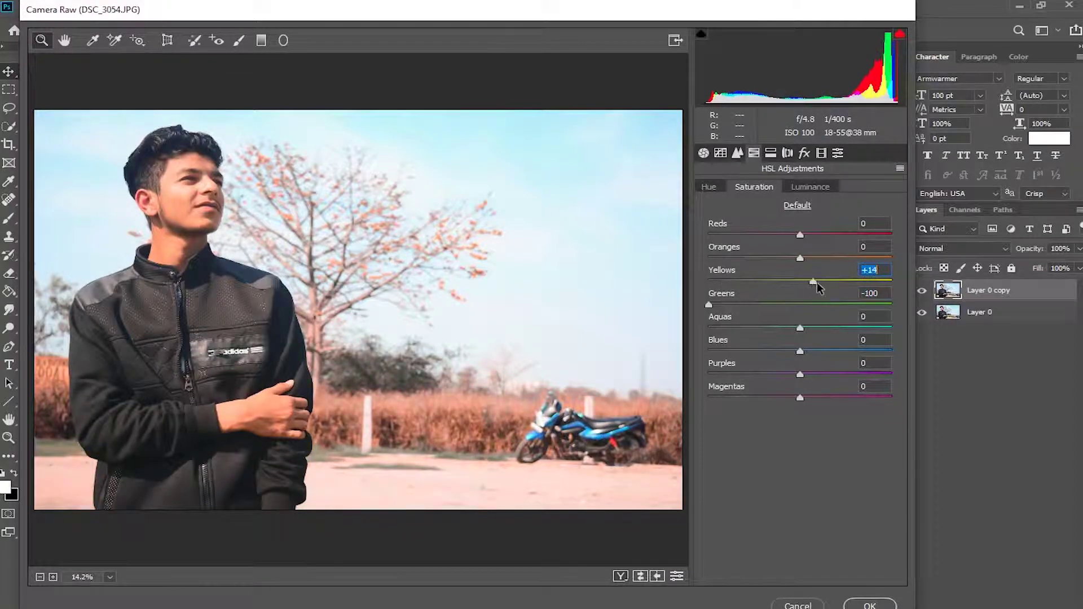
# Set the Greens hue to -48, resetting trial Aquas and Blues hue shifts
pyautogui.hotkey('ctrl', 'alt', 'shift', 'h')
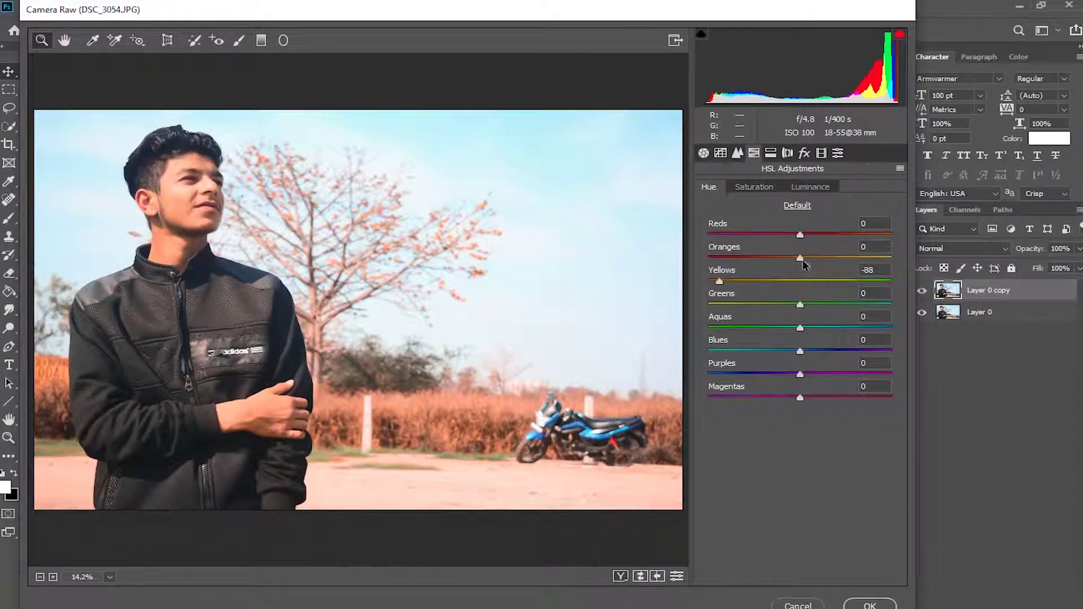
pyautogui.moveTo(800, 304); pyautogui.dragTo(891, 304)
pyautogui.moveTo(799, 328); pyautogui.dragTo(726, 328)
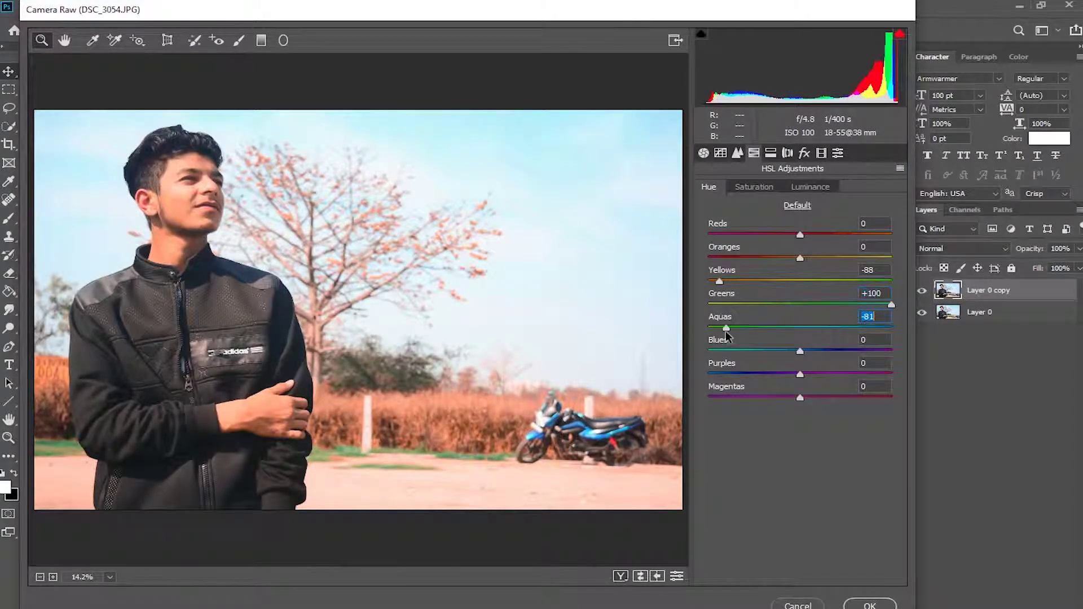
pyautogui.doubleClick(725, 327)
pyautogui.moveTo(891, 305); pyautogui.dragTo(756, 304)
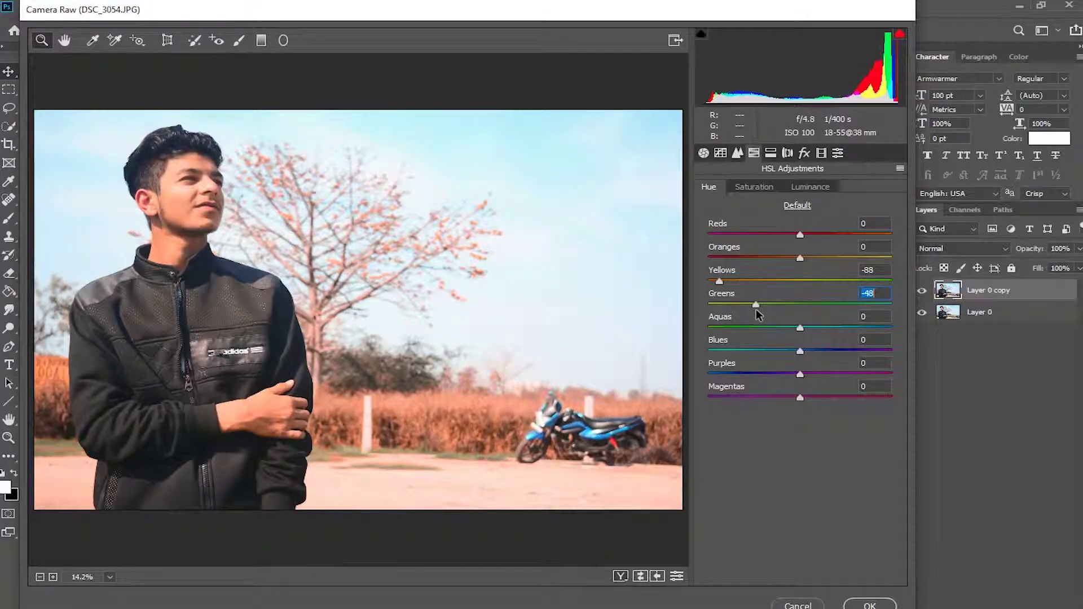
pyautogui.moveTo(800, 351); pyautogui.dragTo(843, 351)
pyautogui.doubleClick(843, 351)
# Lower Reds saturation slightly and try Greens, Yellows and Oranges luminance, resetting each
pyautogui.click(754, 186)
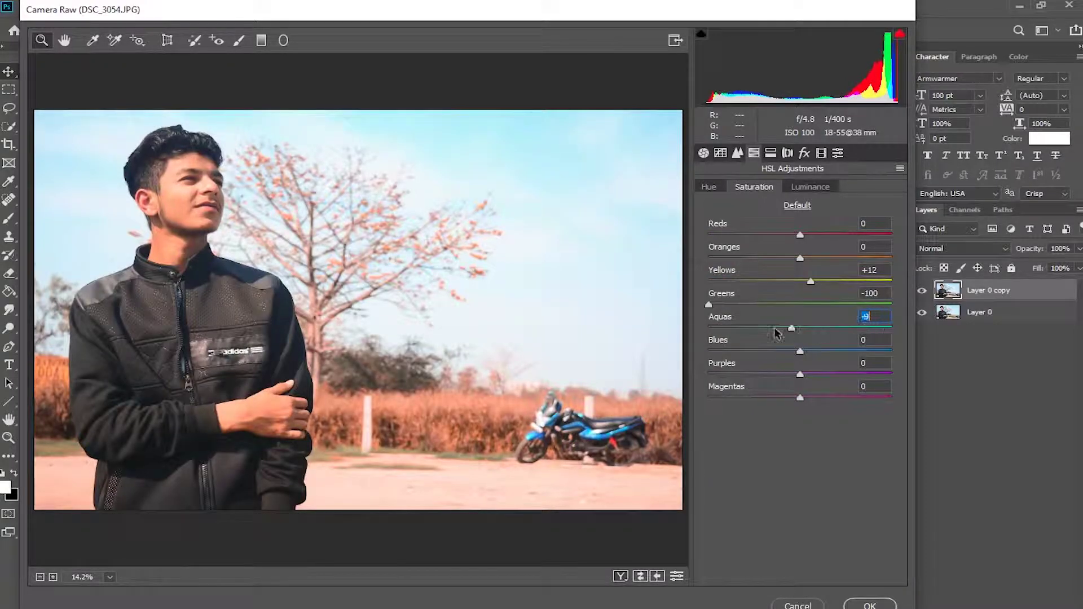
pyautogui.moveTo(799, 234); pyautogui.dragTo(824, 260)
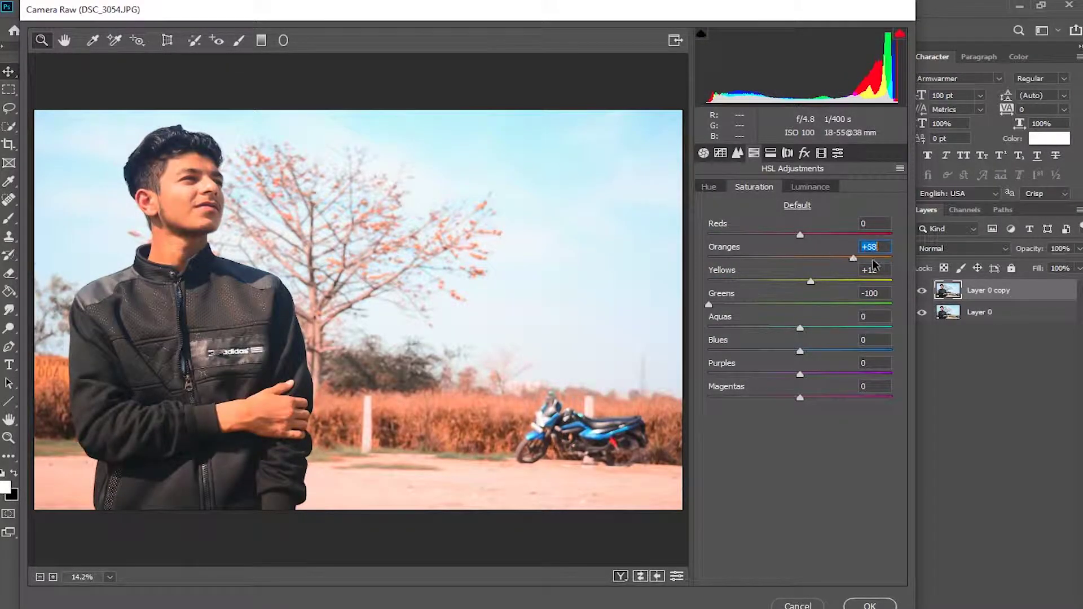
pyautogui.click(812, 188)
pyautogui.moveTo(797, 307); pyautogui.dragTo(895, 309)
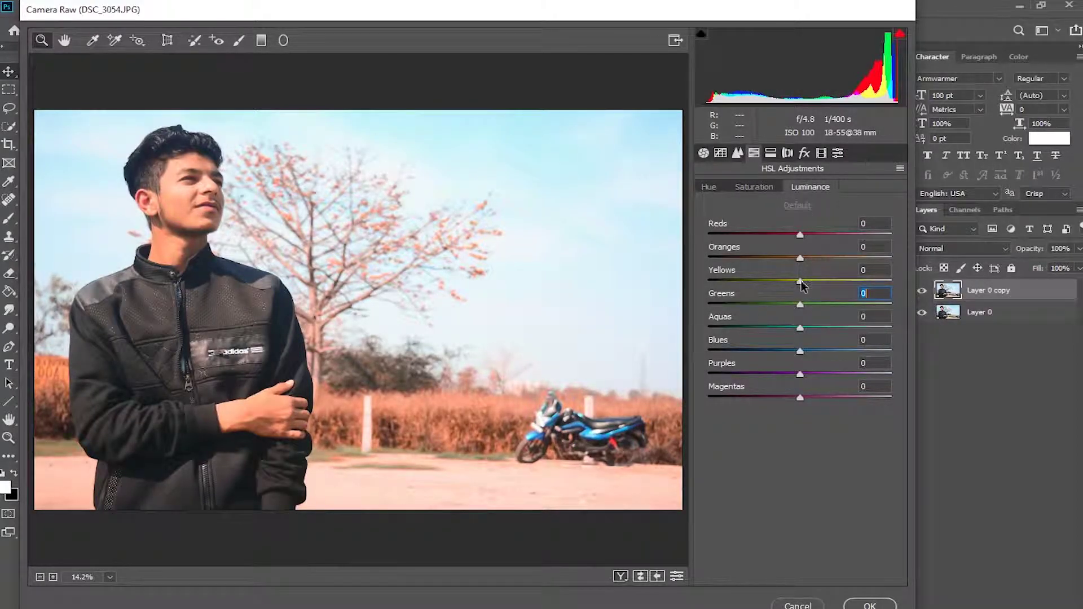
pyautogui.doubleClick(891, 305)
pyautogui.moveTo(800, 281)
pyautogui.mouseDown()
pyautogui.moveTo(768, 282)
pyautogui.moveTo(816, 234)
pyautogui.mouseUp()
pyautogui.doubleClick(773, 280)
pyautogui.doubleClick(793, 258)
pyautogui.doubleClick(817, 234)
# Brighten Magentas luminance to +29 and apply the Camera Raw edits
pyautogui.moveTo(799, 374)
pyautogui.mouseDown()
pyautogui.moveTo(834, 375)
pyautogui.moveTo(823, 398)
pyautogui.mouseUp()
pyautogui.doubleClick(834, 374)
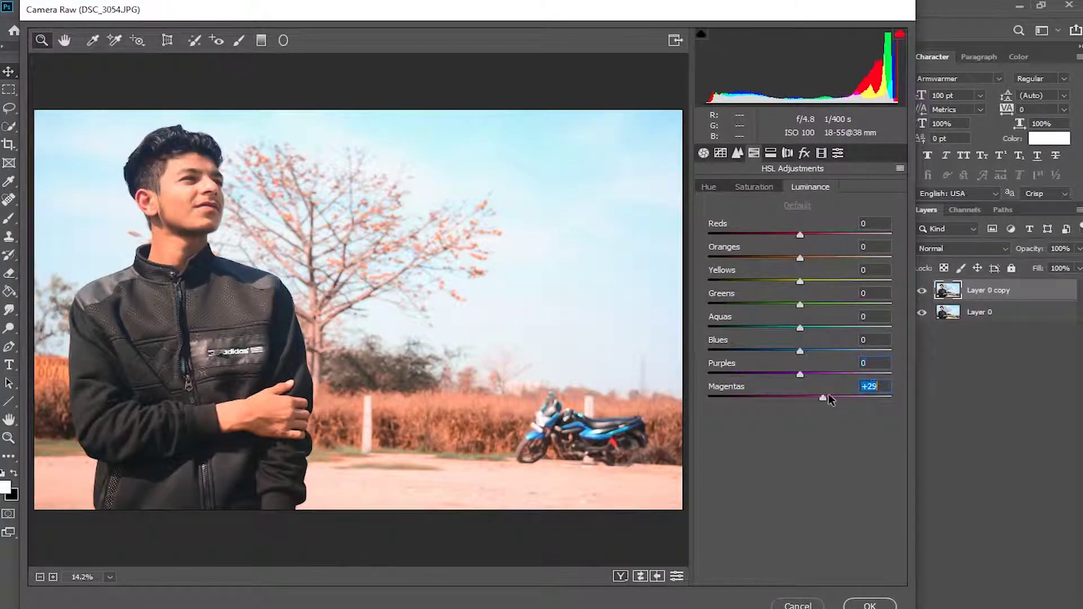
pyautogui.click(770, 153)
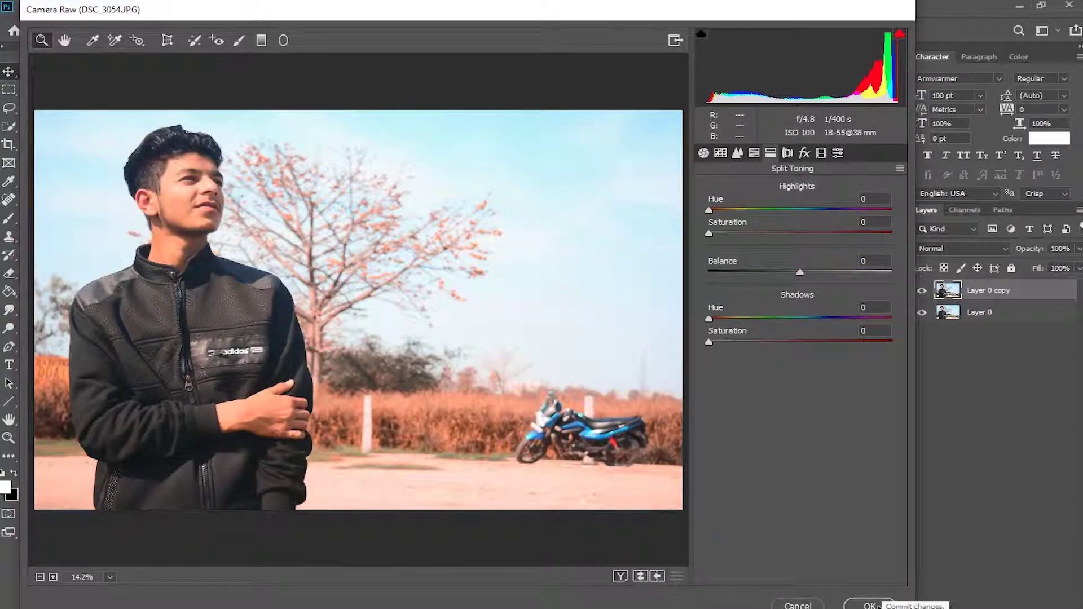
pyautogui.click(870, 604)
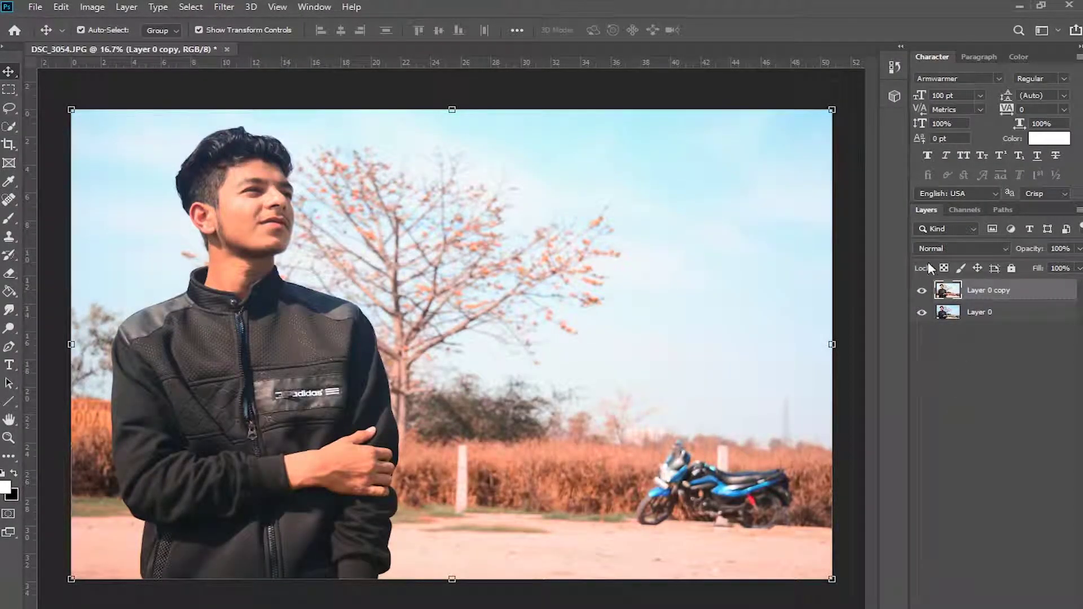
# Quick-select the young man, subtracting stray areas, and bring the selection into Select and Mask
pyautogui.press('w')
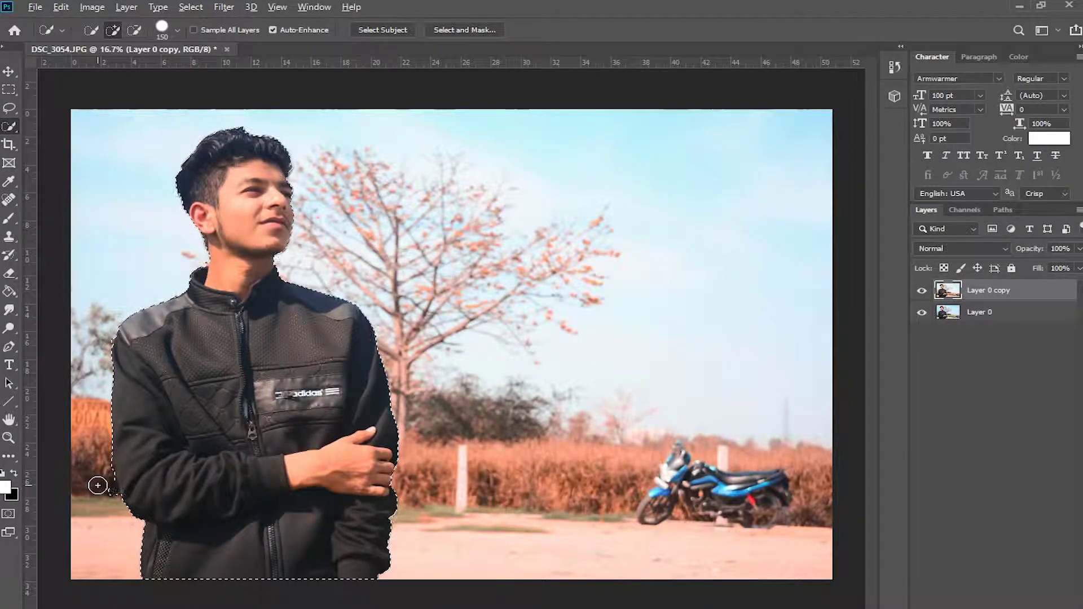
pyautogui.press('alt')
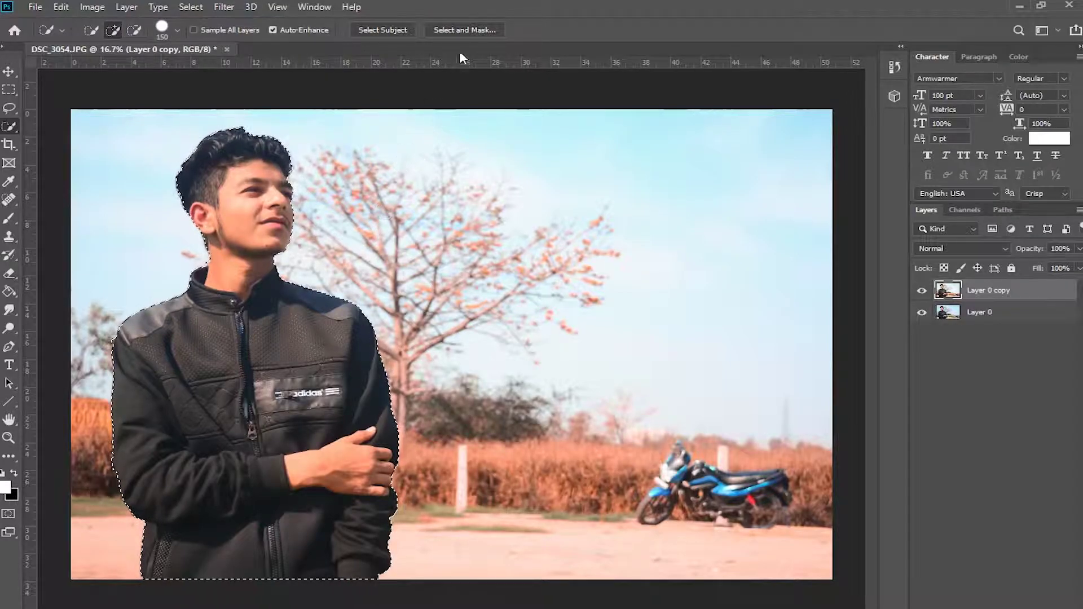
pyautogui.click(464, 30)
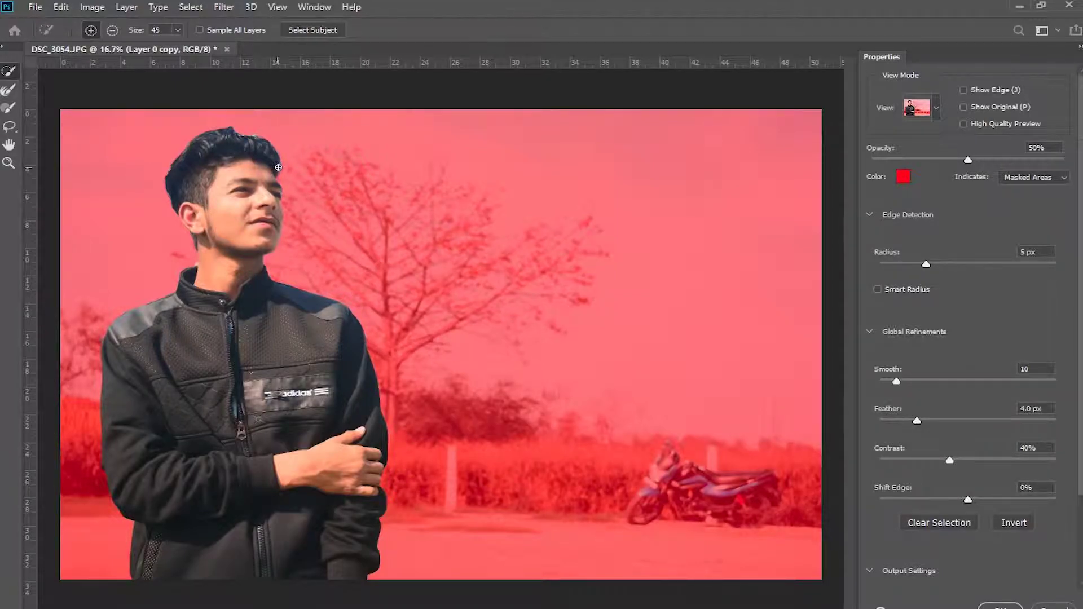
# Output the refined selection to a new layer and copy the cut-out to Layer 1
pyautogui.click(1000, 606)
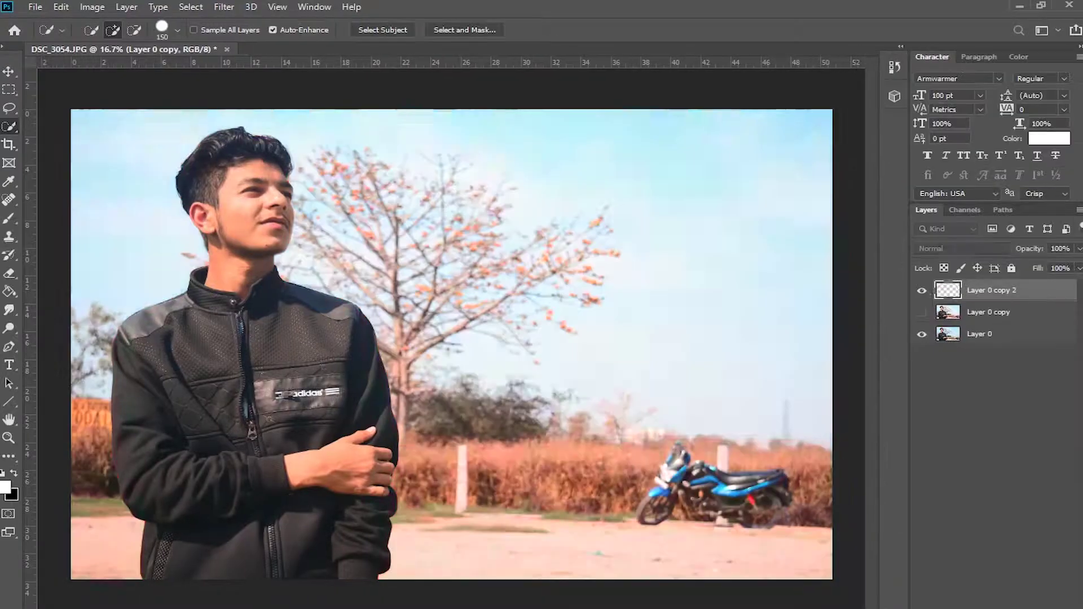
pyautogui.click(922, 312)
pyautogui.click(921, 333)
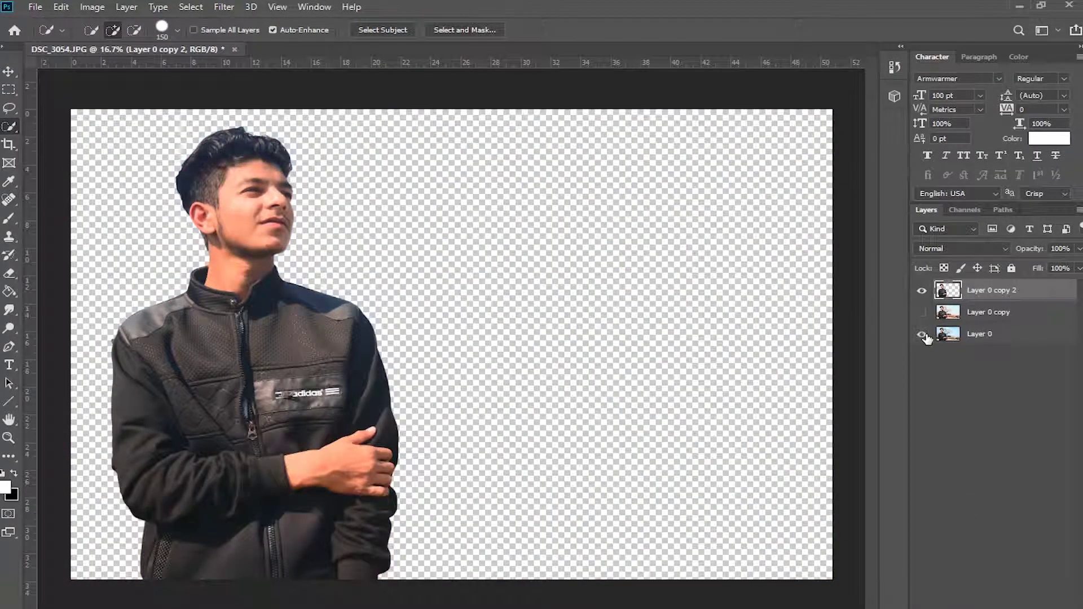
pyautogui.click(922, 334)
pyautogui.click(981, 334)
pyautogui.hotkey('ctrl', 'j')
# Move Layer 0 copy below Layer 1, remove the extra cut-out layer and compare visibility
pyautogui.moveTo(984, 312); pyautogui.dragTo(981, 344)
pyautogui.click(922, 312)
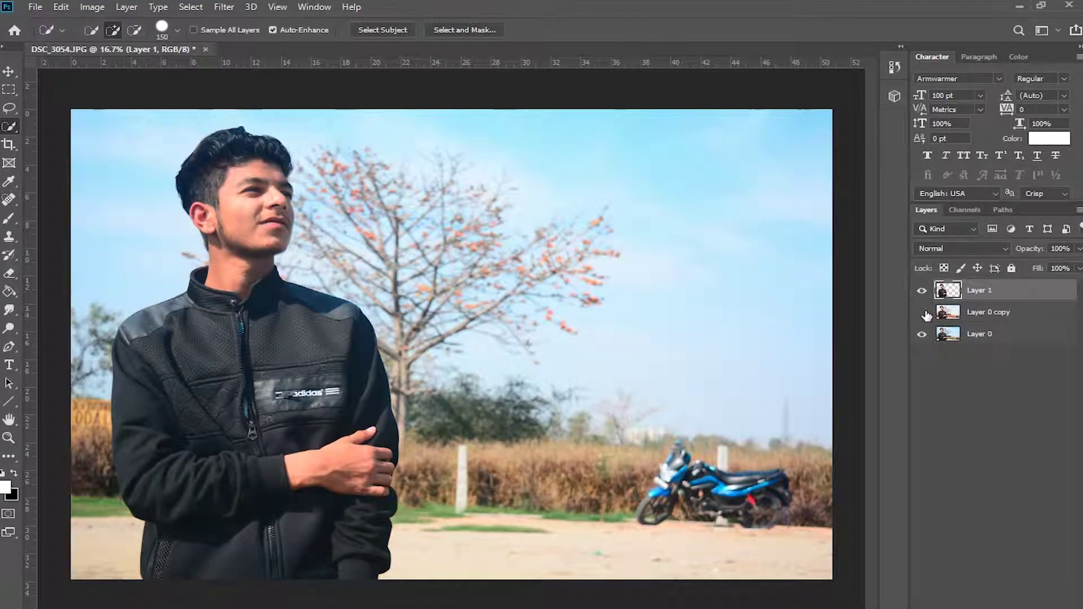
pyautogui.click(922, 312)
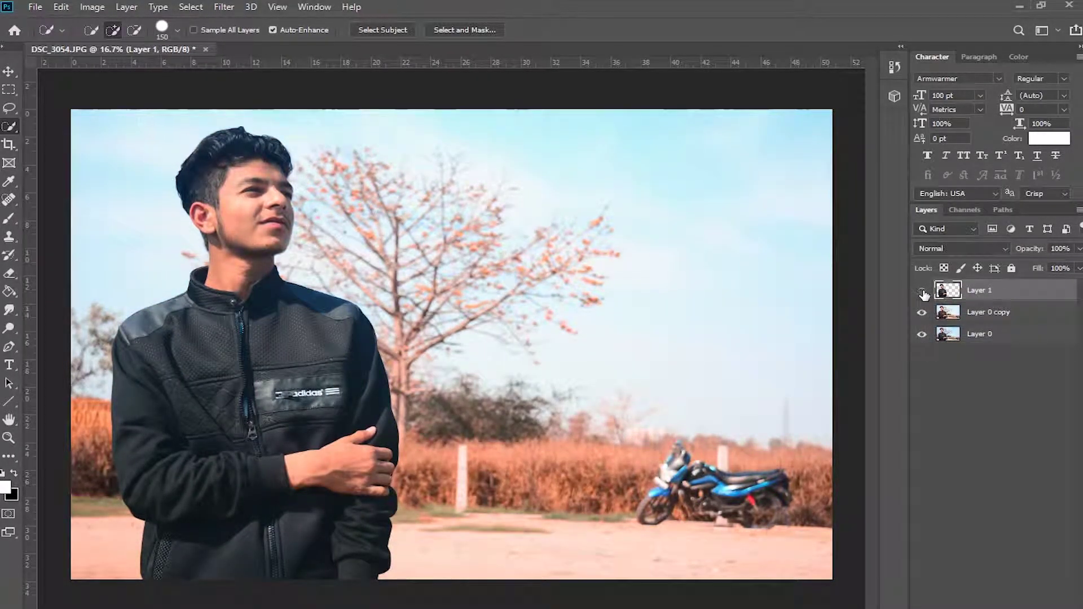
pyautogui.click(921, 290)
pyautogui.click(922, 290)
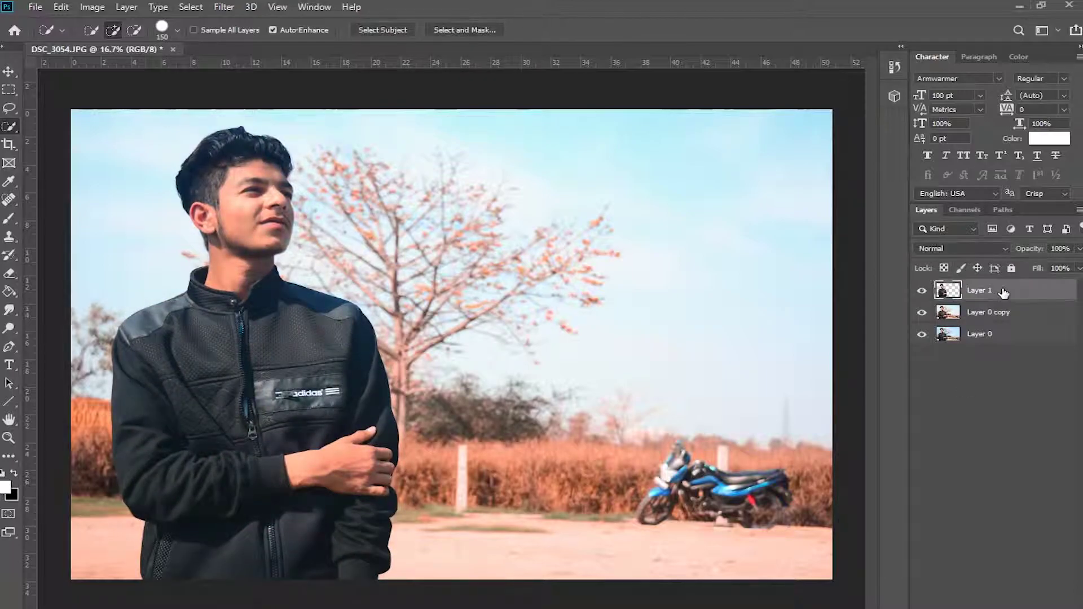
pyautogui.click(995, 315)
pyautogui.click(9, 201)
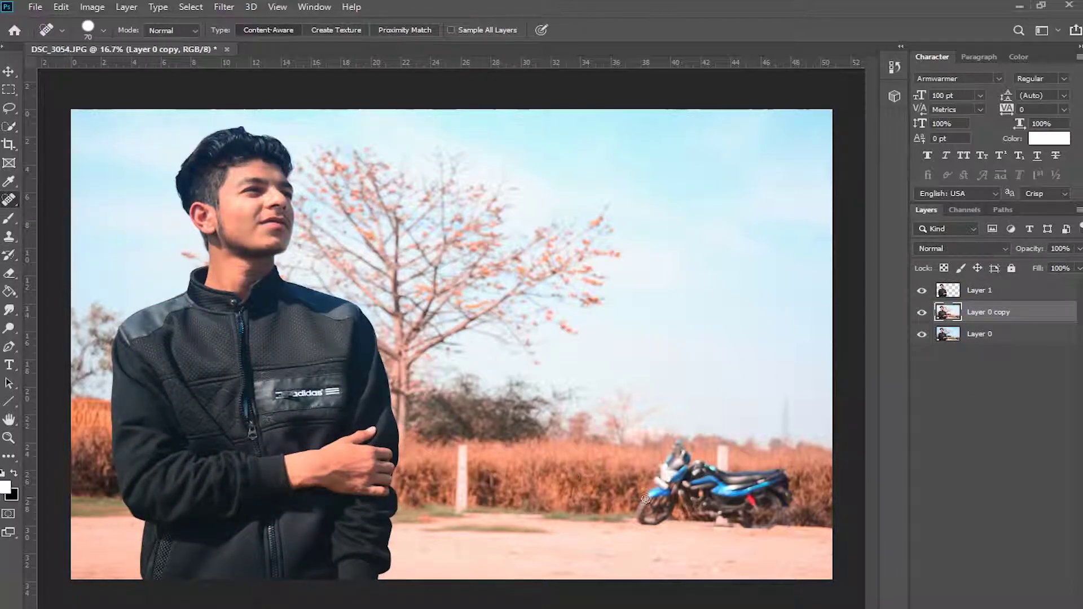
# Heal the front wheel once, then remove Layer 0 copy 2 and reselect Layer 0 copy
pyautogui.moveTo(649, 496); pyautogui.dragTo(652, 526)
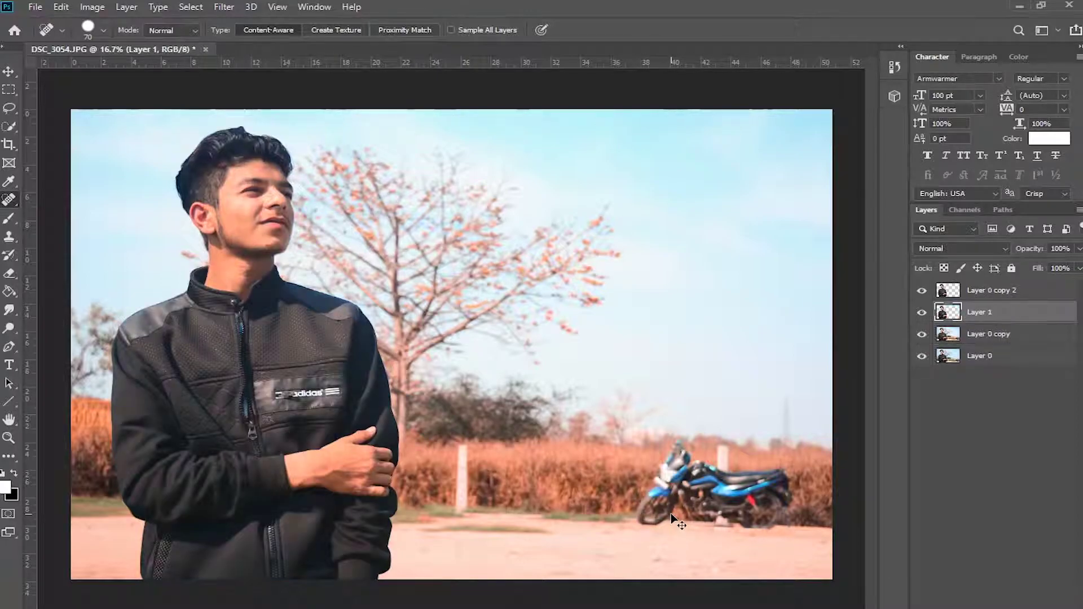
pyautogui.click(921, 291)
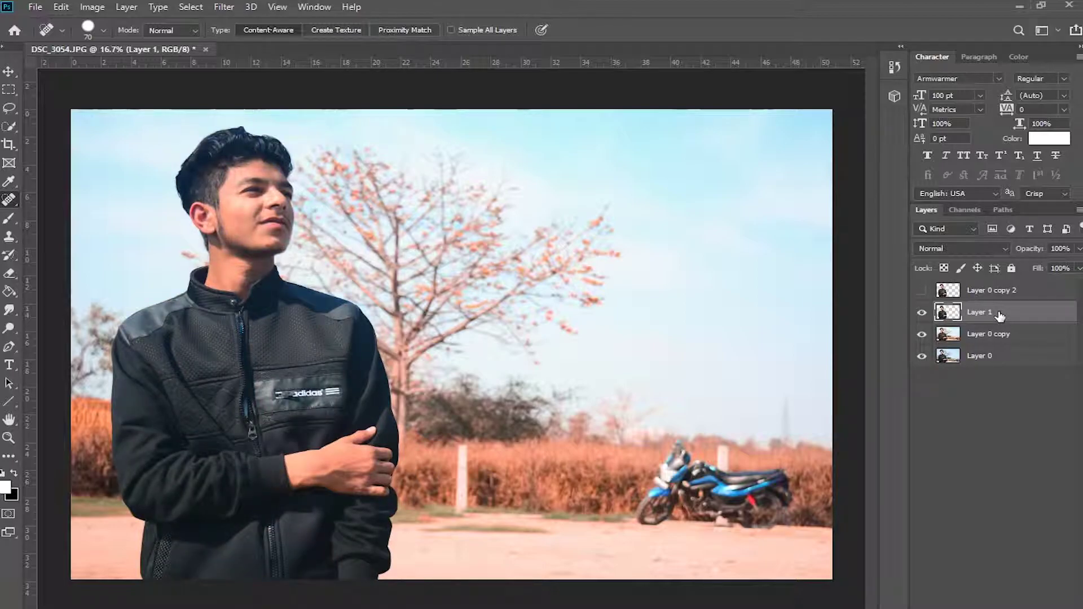
pyautogui.hotkey('ctrl', 'z')
pyautogui.click(1046, 317)
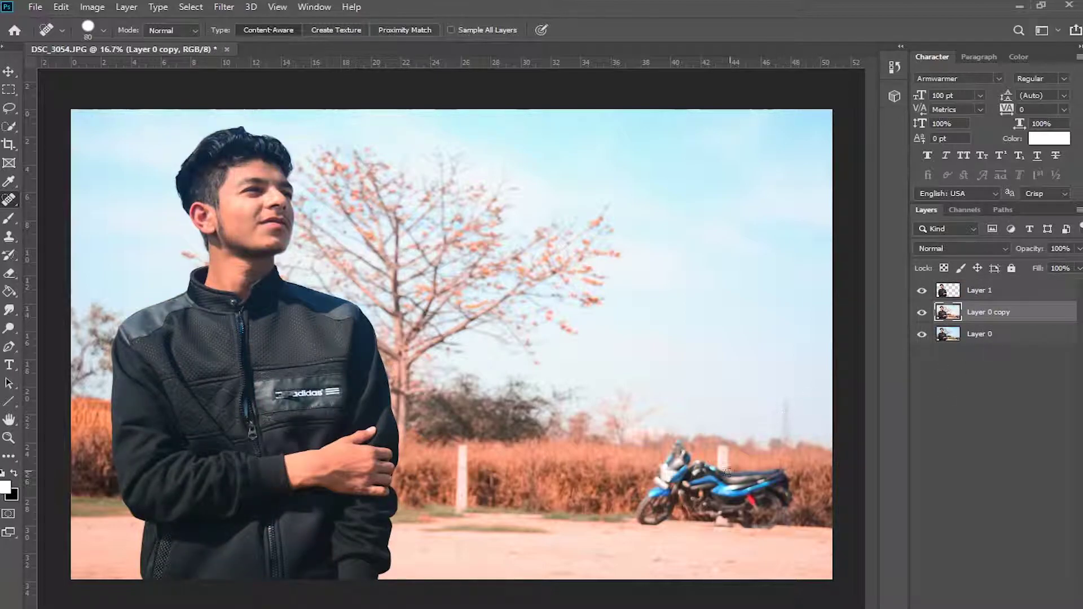
# Paint over the motorbike with a 400 px Spot Healing Brush, undoing one bad stroke
pyautogui.press(']')
pyautogui.press(']')
pyautogui.press(']')
pyautogui.moveTo(654, 503)
pyautogui.mouseDown()
pyautogui.moveTo(679, 461)
pyautogui.moveTo(787, 466)
pyautogui.mouseUp()
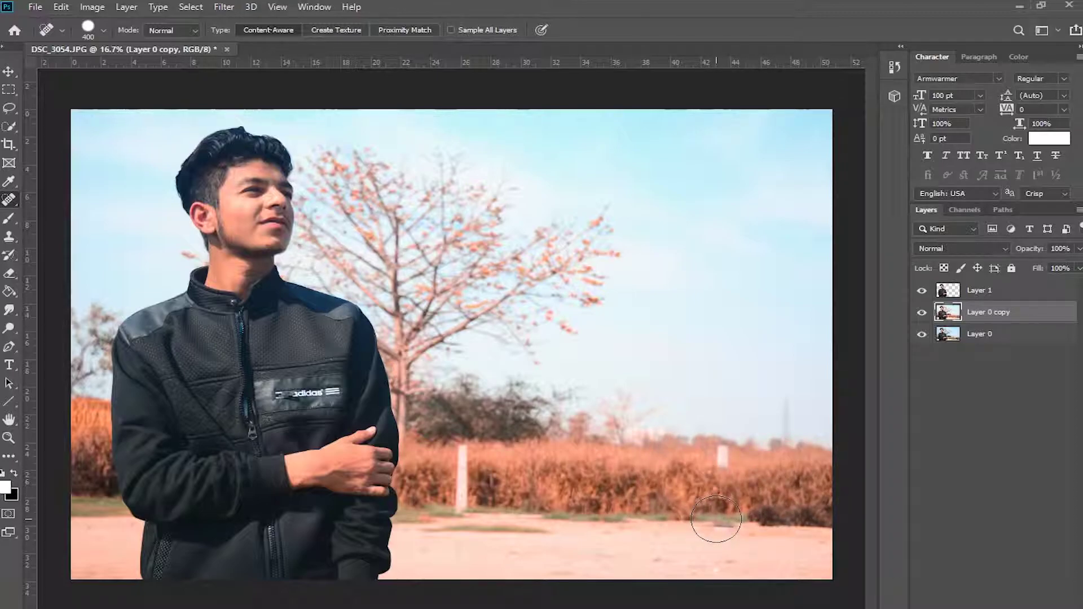
pyautogui.moveTo(713, 515)
pyautogui.mouseDown()
pyautogui.moveTo(726, 517)
pyautogui.moveTo(712, 515)
pyautogui.mouseUp()
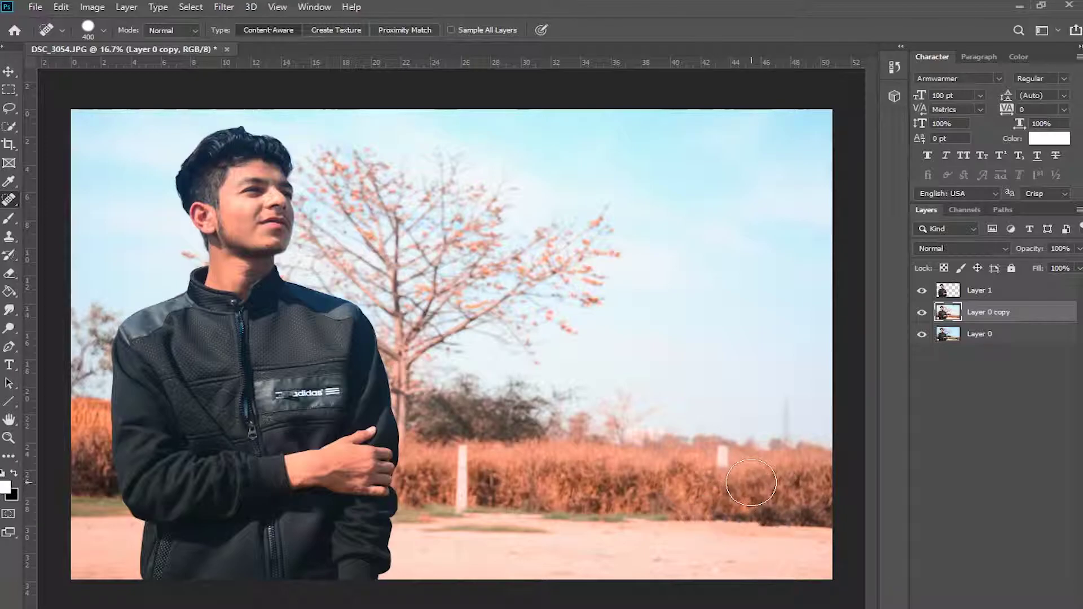
pyautogui.hotkey('ctrl', 'z')
pyautogui.hotkey('ctrl', 'z')
pyautogui.hotkey('ctrl', 'z')
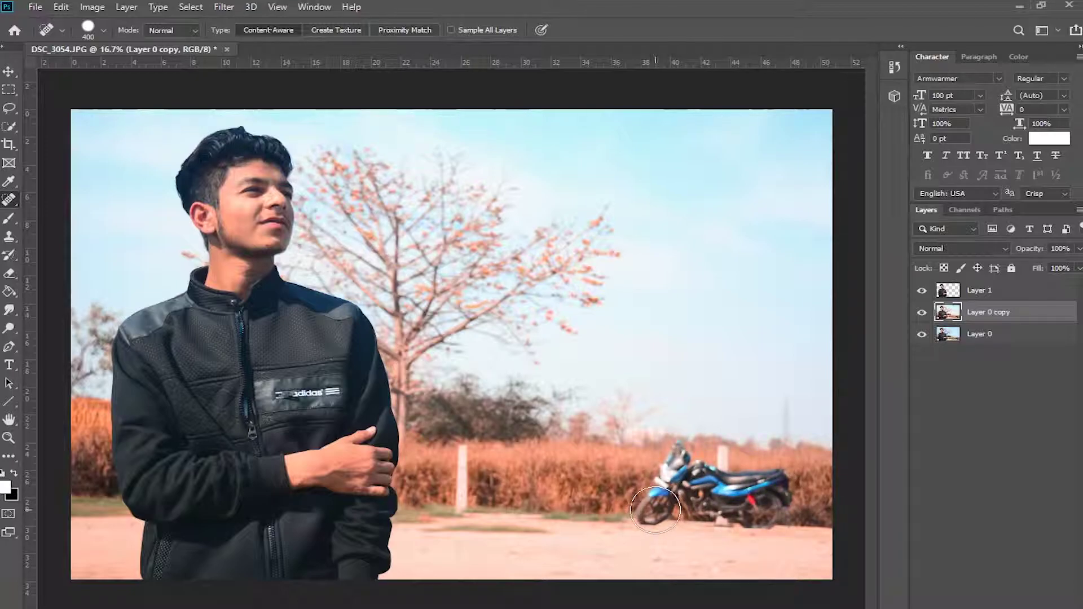
pyautogui.moveTo(655, 511); pyautogui.dragTo(679, 462)
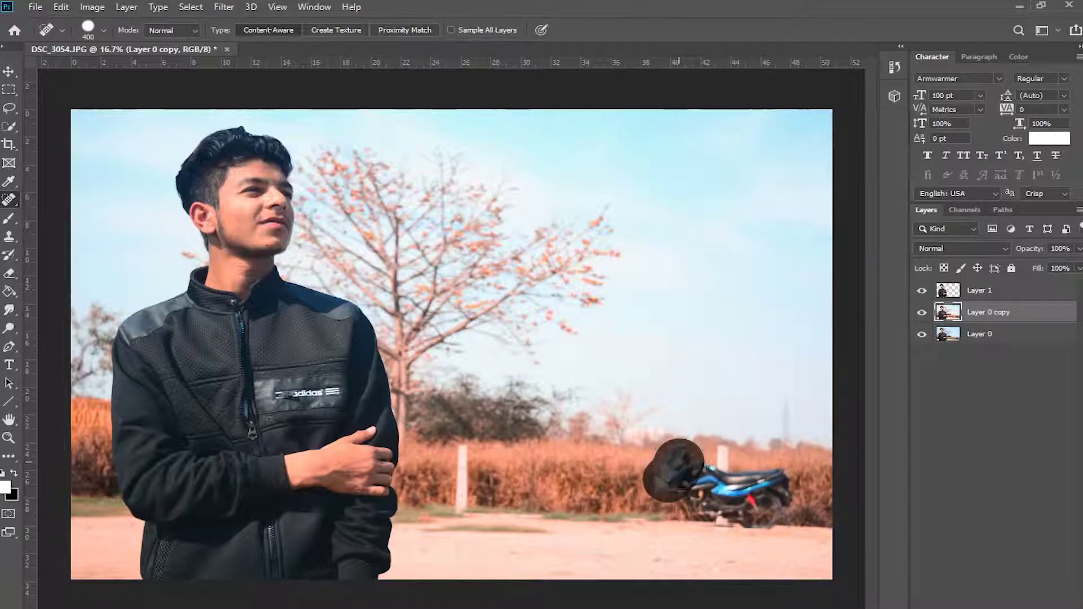
pyautogui.moveTo(771, 500)
pyautogui.mouseDown()
pyautogui.moveTo(764, 486)
pyautogui.moveTo(778, 501)
pyautogui.moveTo(780, 487)
pyautogui.mouseUp()
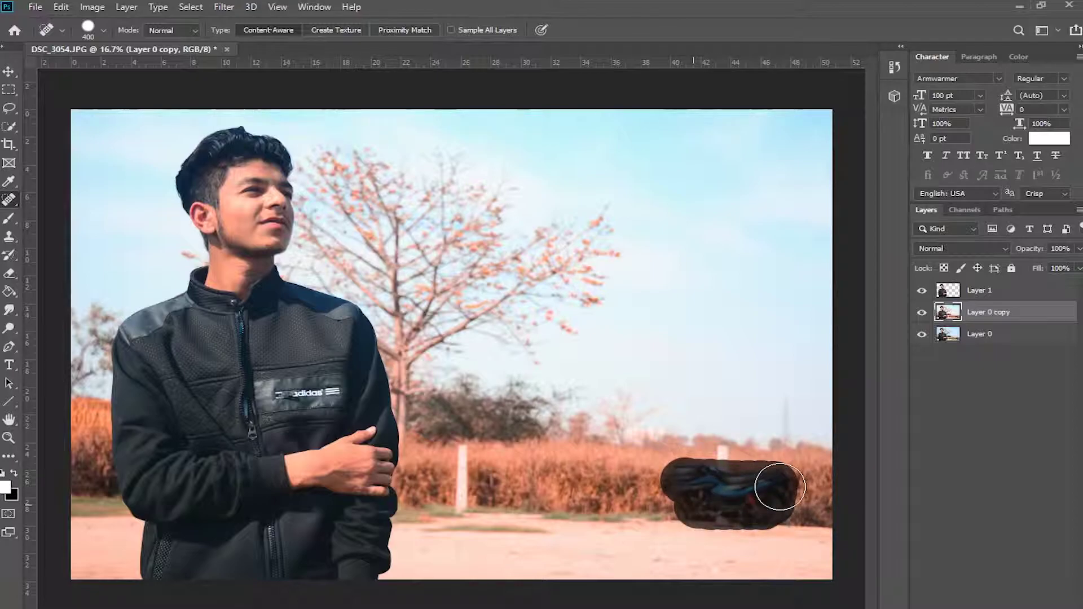
# Clone the white post and ground texture over the healed area with a 300 px Clone Stamp
pyautogui.press('s')
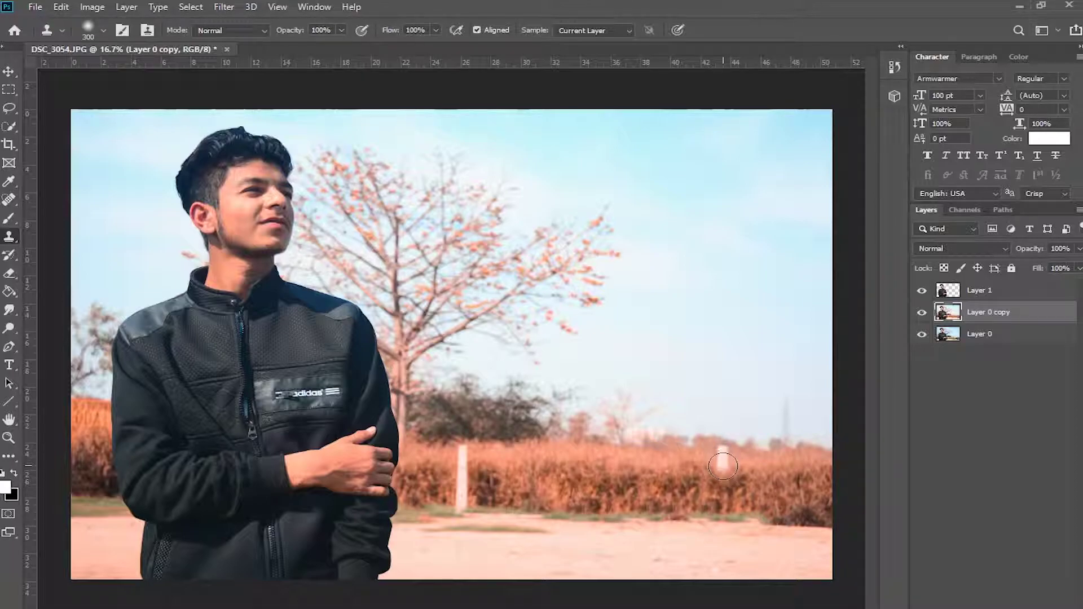
pyautogui.press(']')
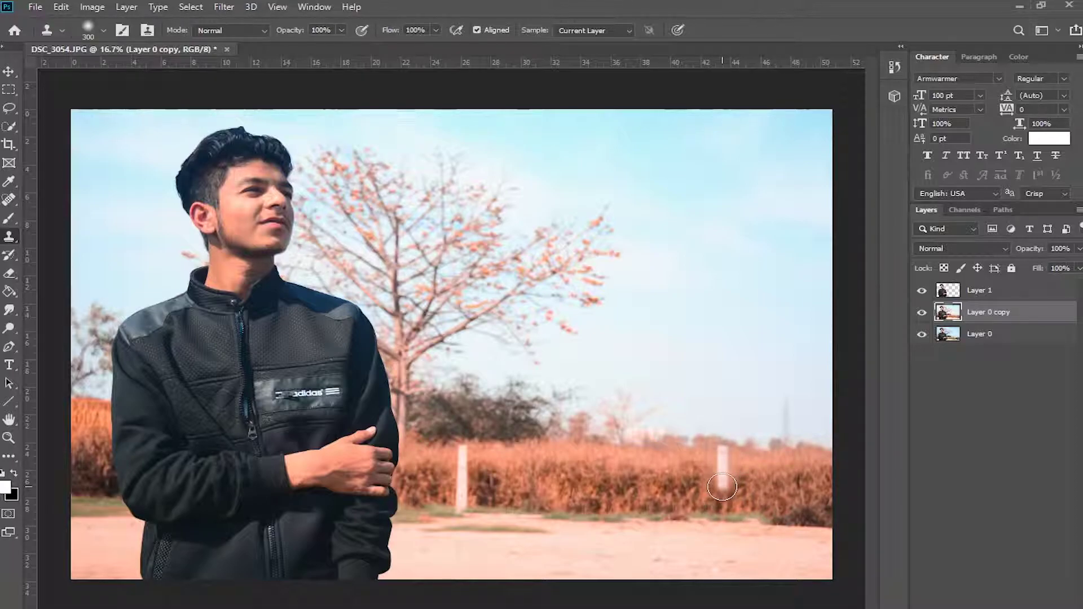
pyautogui.moveTo(722, 485); pyautogui.dragTo(727, 518)
pyautogui.keyDown('alt'); pyautogui.click(691, 518); pyautogui.keyUp('alt')
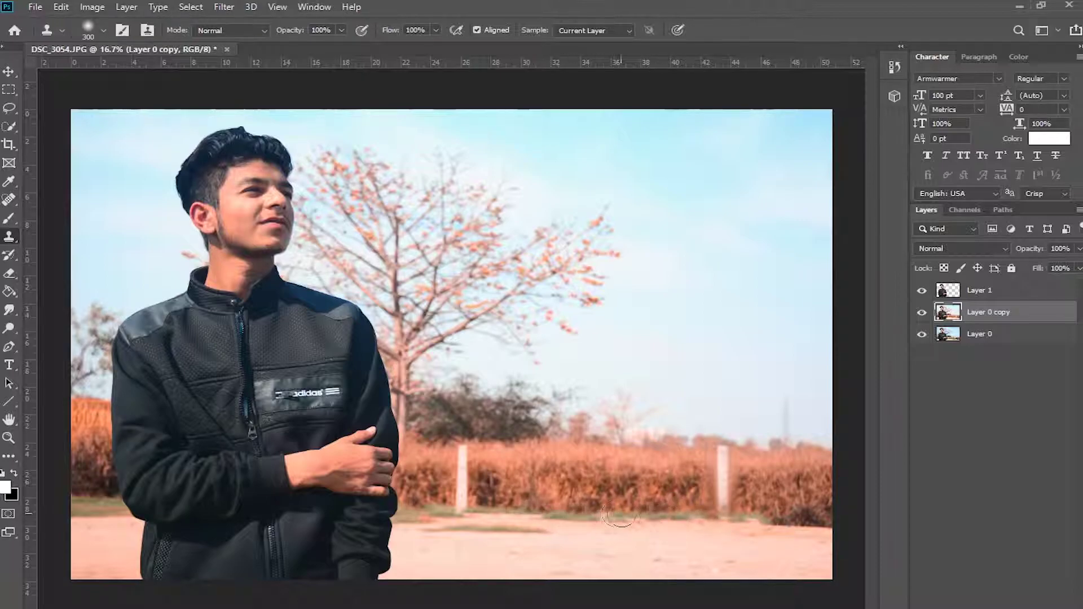
# Toggle Layer 1 to compare, then stamp visible layers into a merged layer above Layer 0 copy
pyautogui.press('v')
pyautogui.click(97, 98)
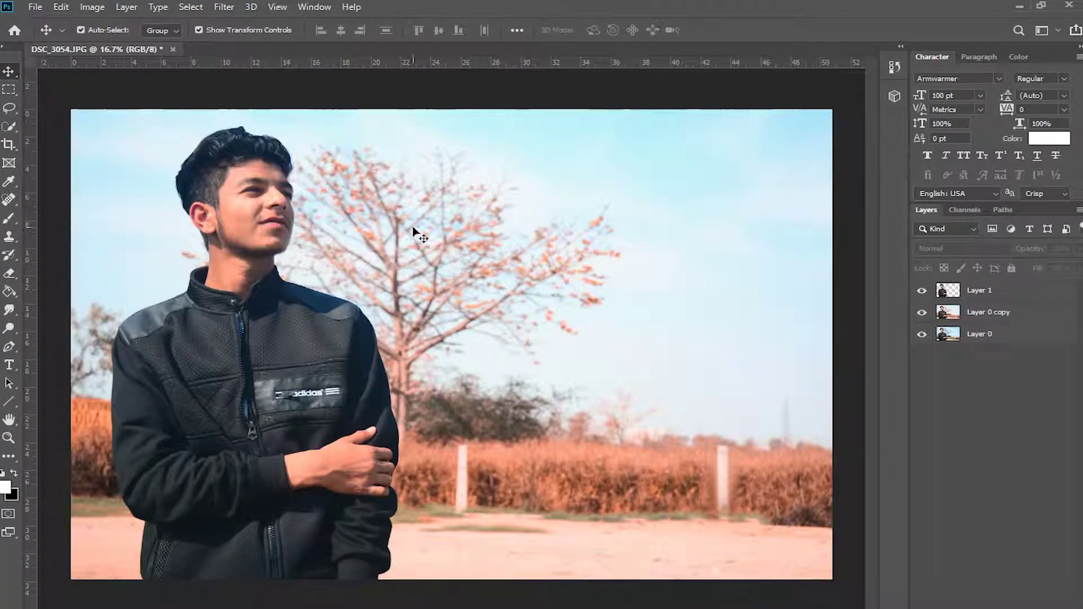
pyautogui.click(919, 291)
pyautogui.click(921, 291)
pyautogui.click(1013, 317)
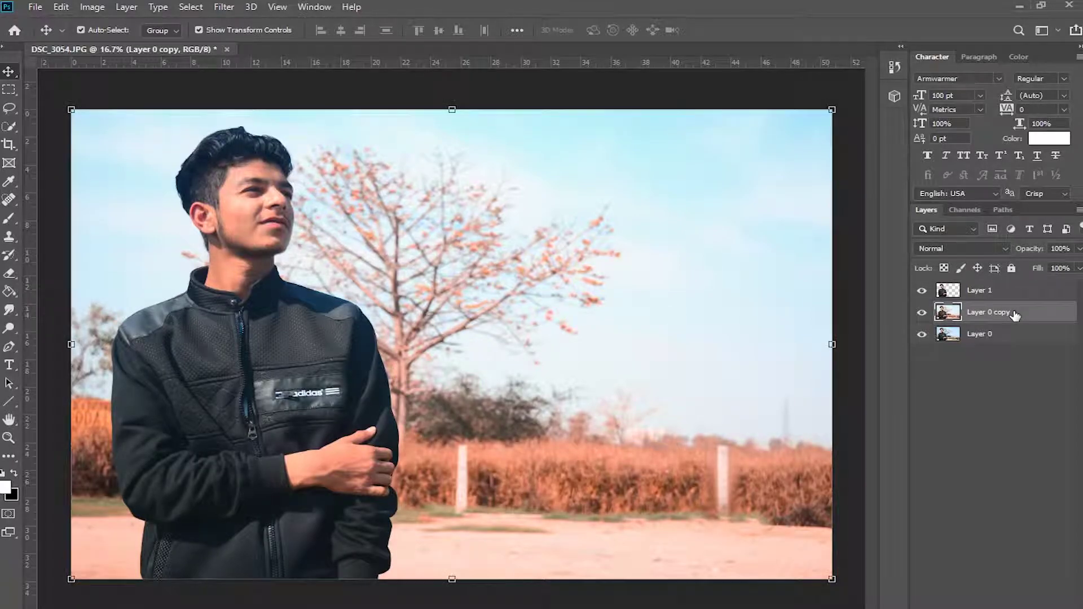
pyautogui.hotkey('ctrl', 'shift', 'alt', 'e')
# Convert Layer 1 to a smart object and launch Camera Raw on it
pyautogui.rightClick(1023, 294)
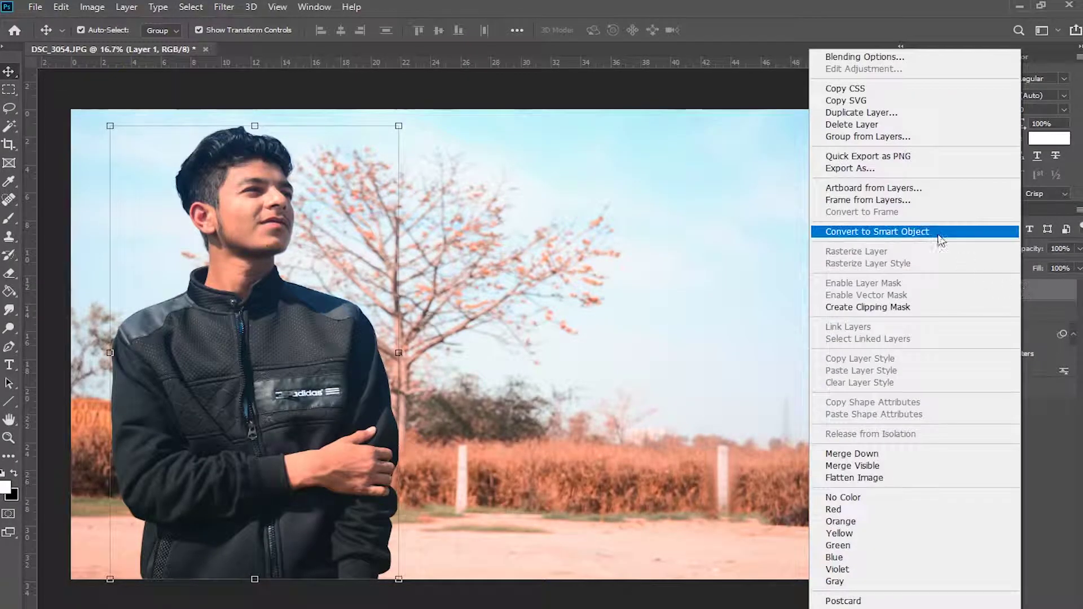
pyautogui.click(936, 235)
pyautogui.click(224, 6)
pyautogui.click(268, 91)
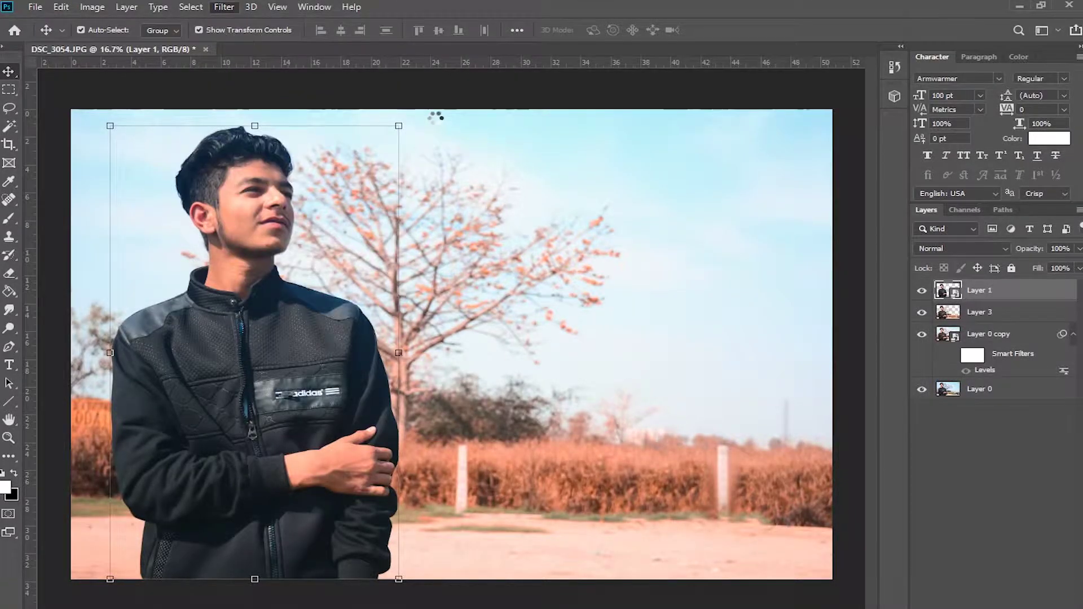
# Set Temperature -5 and Tint 0, trying and resetting Dehaze and Blacks
pyautogui.moveTo(800, 269)
pyautogui.mouseDown()
pyautogui.moveTo(783, 269)
pyautogui.moveTo(794, 272)
pyautogui.mouseUp()
pyautogui.click(807, 239)
pyautogui.click(816, 268)
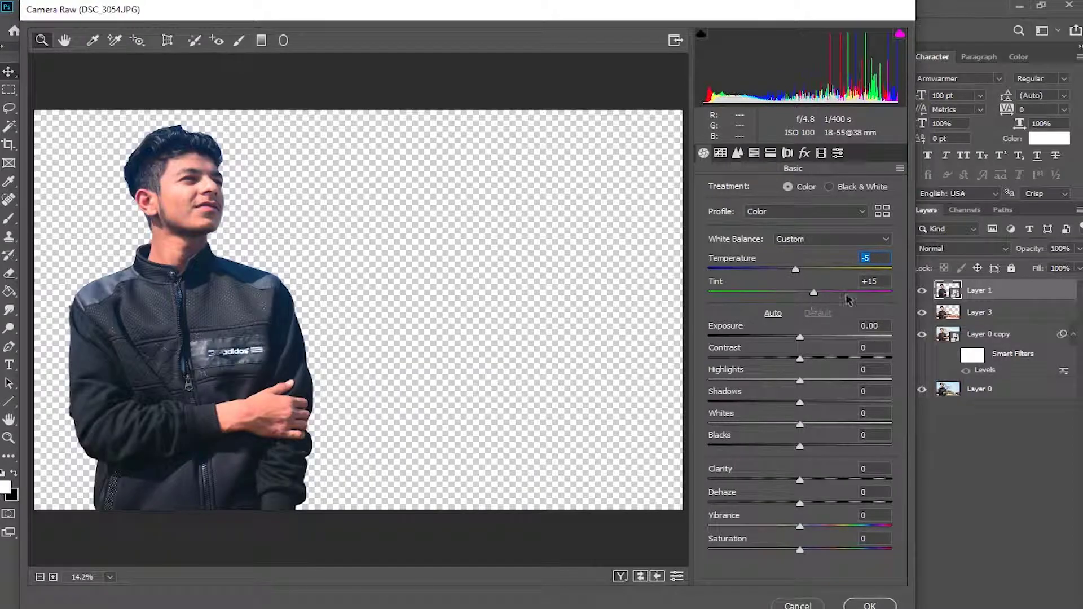
pyautogui.doubleClick(814, 292)
pyautogui.moveTo(809, 502); pyautogui.dragTo(838, 513)
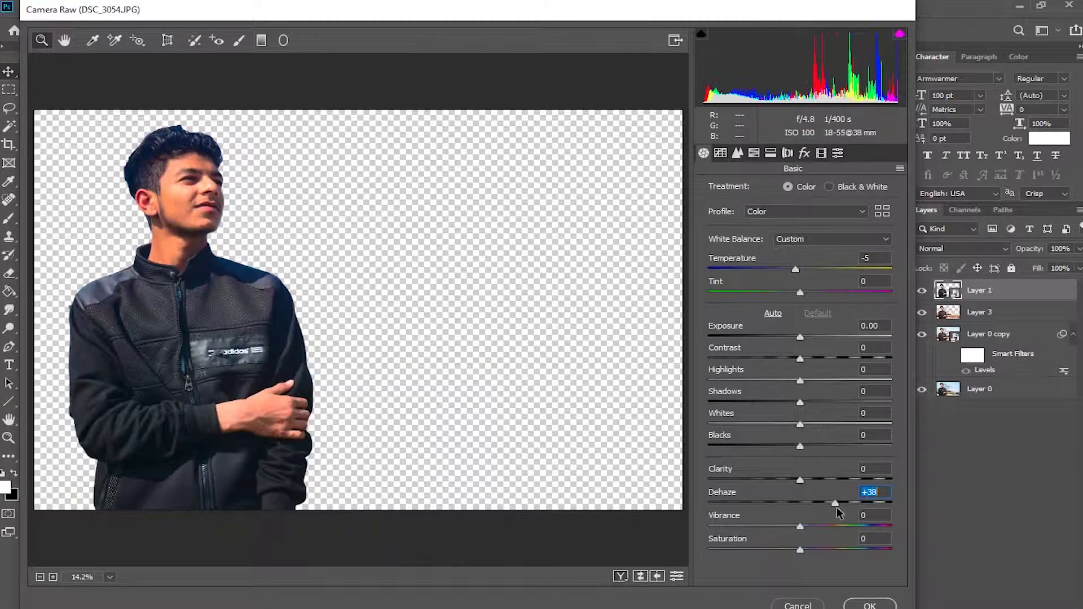
pyautogui.doubleClick(837, 505)
pyautogui.moveTo(800, 445); pyautogui.dragTo(874, 446)
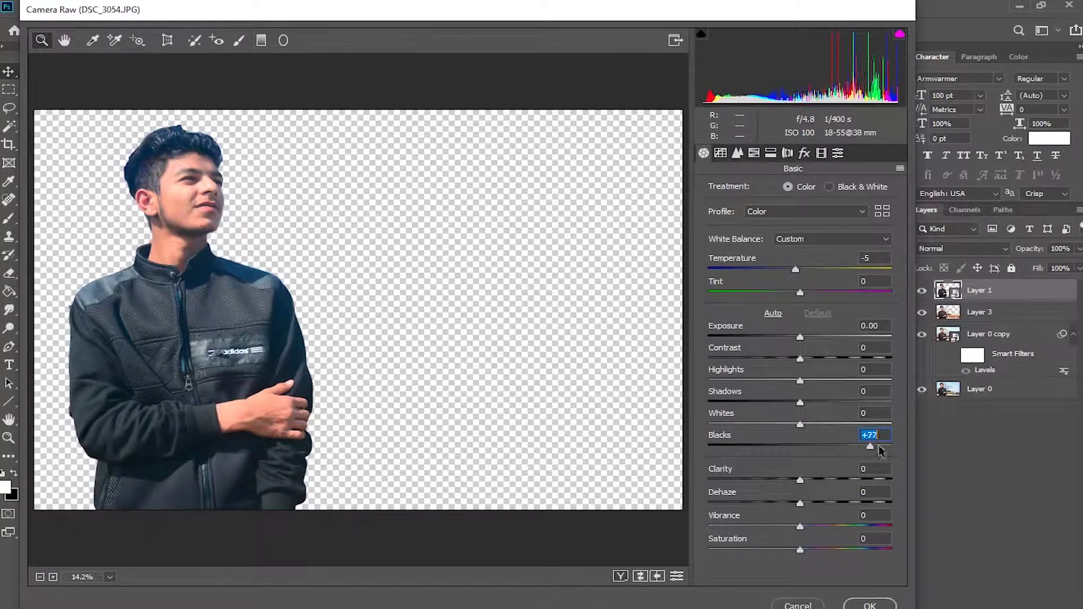
pyautogui.doubleClick(875, 446)
# Set Whites -100 and Shadows +45, then apply the Camera Raw filter
pyautogui.moveTo(800, 424); pyautogui.dragTo(709, 424)
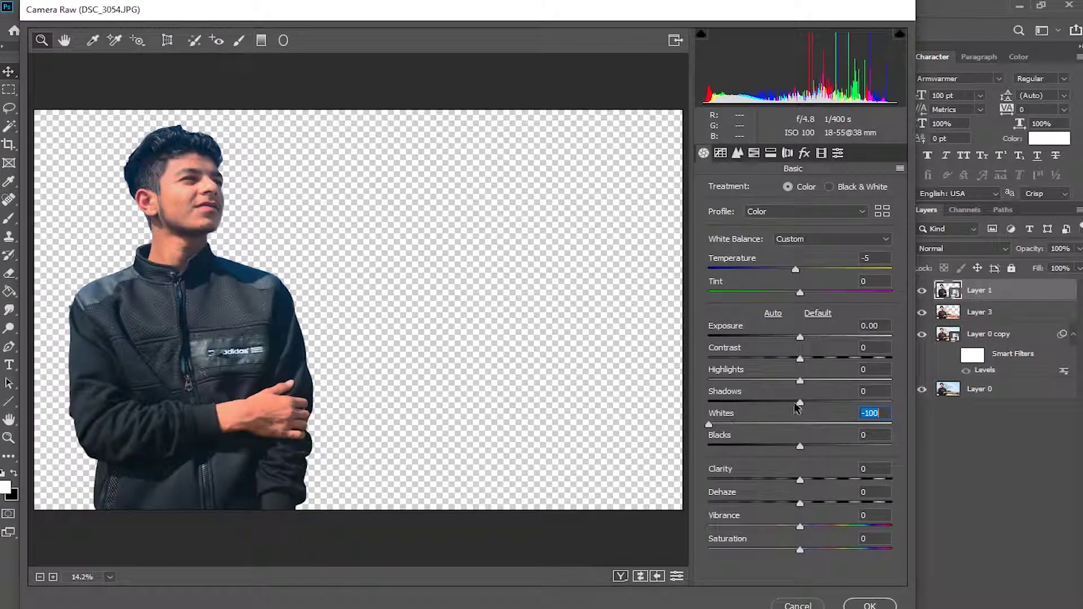
pyautogui.moveTo(801, 403); pyautogui.dragTo(832, 403)
pyautogui.write('45')
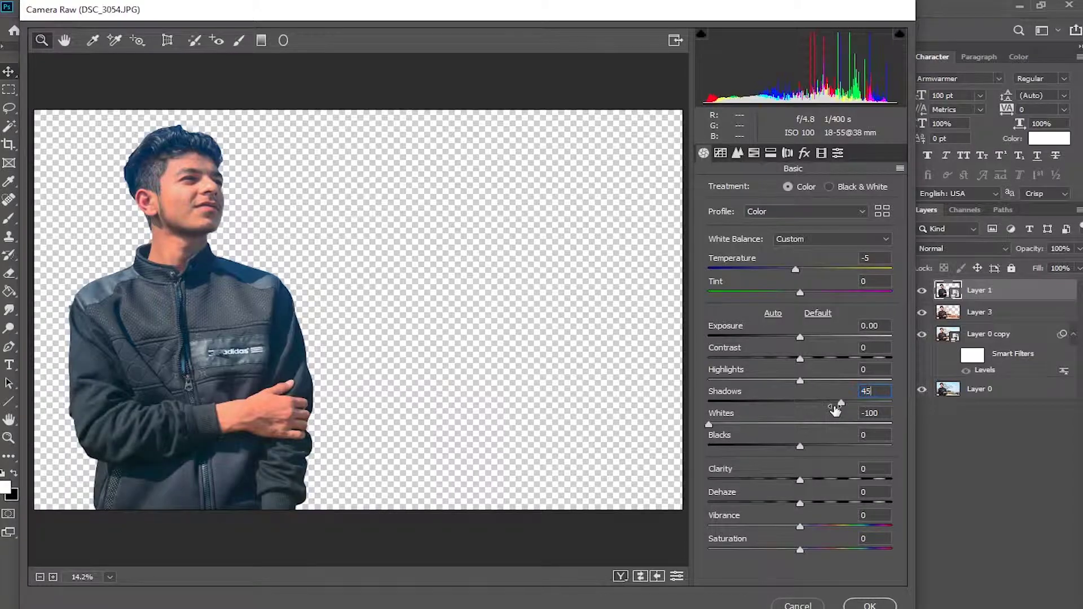
pyautogui.click(754, 152)
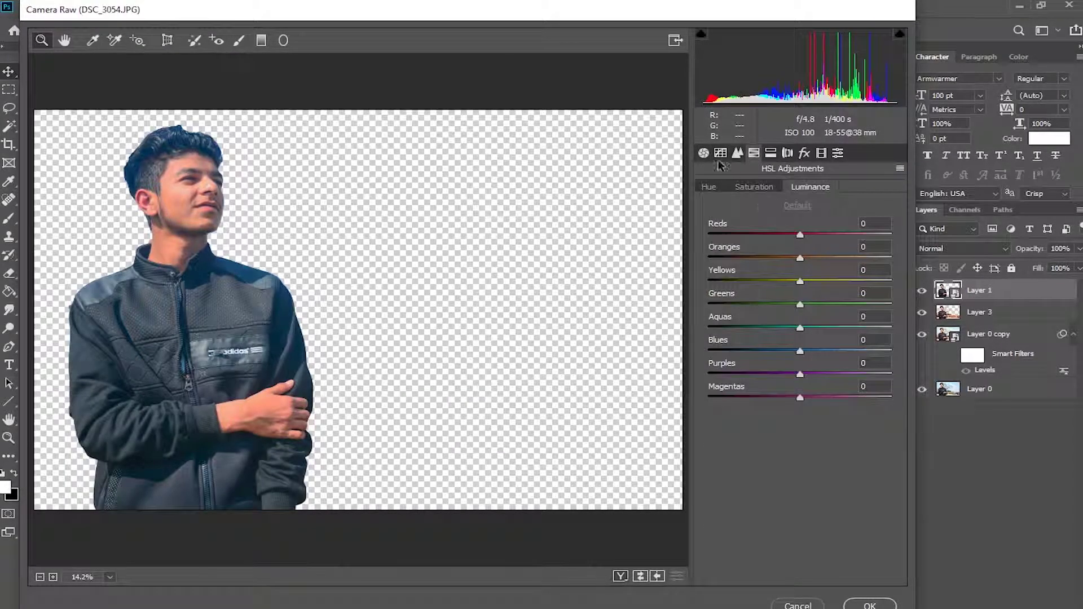
pyautogui.click(703, 153)
pyautogui.click(869, 602)
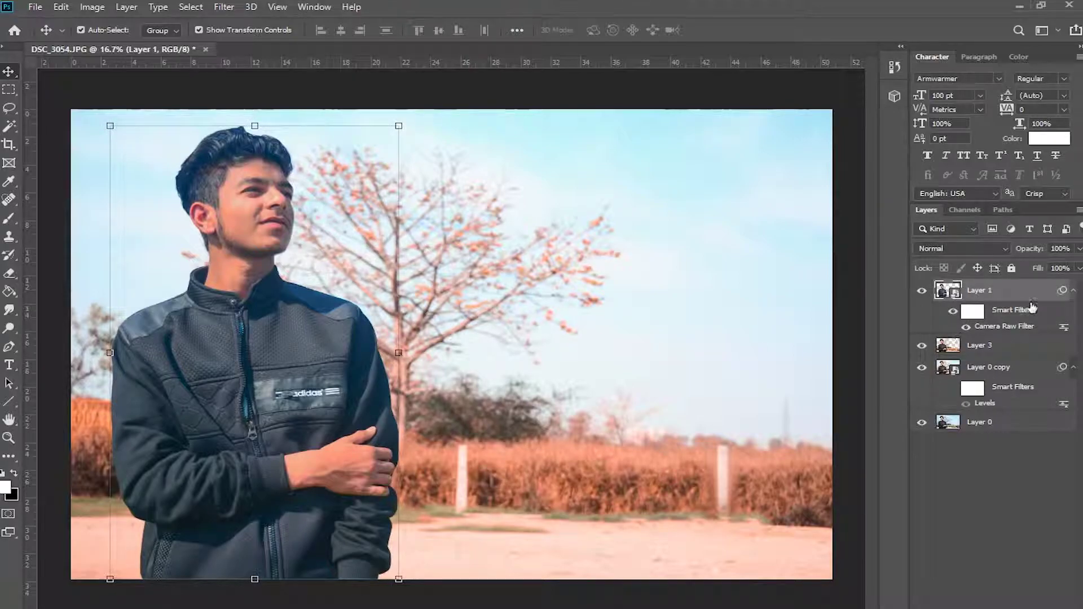
# Apply a second Camera Raw filter to the person with Temperature -20
pyautogui.click(113, 7)
pyautogui.click(253, 93)
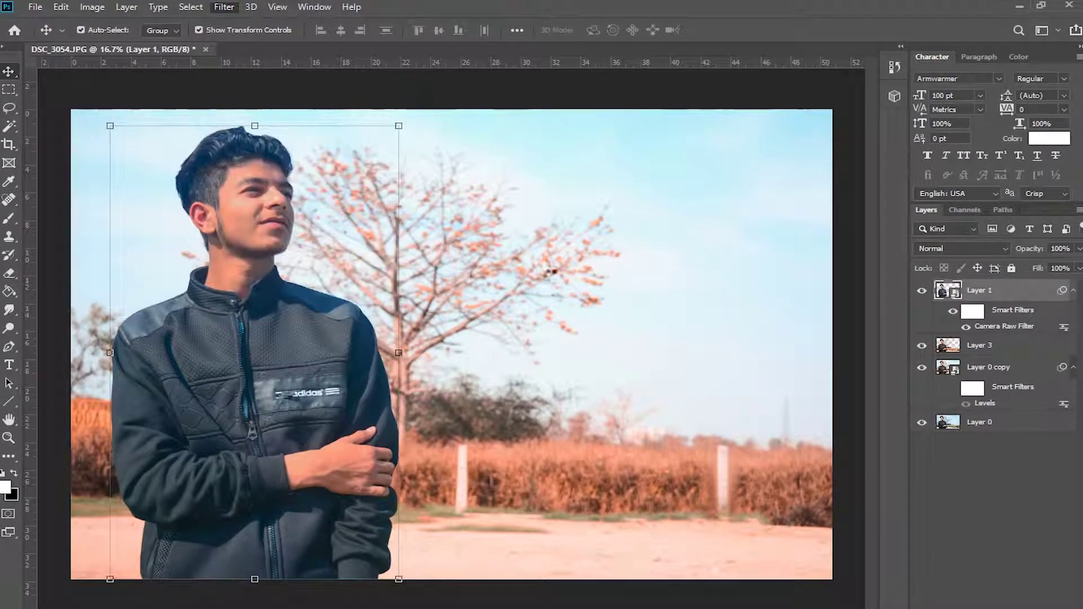
pyautogui.moveTo(800, 268); pyautogui.dragTo(781, 268)
pyautogui.click(870, 605)
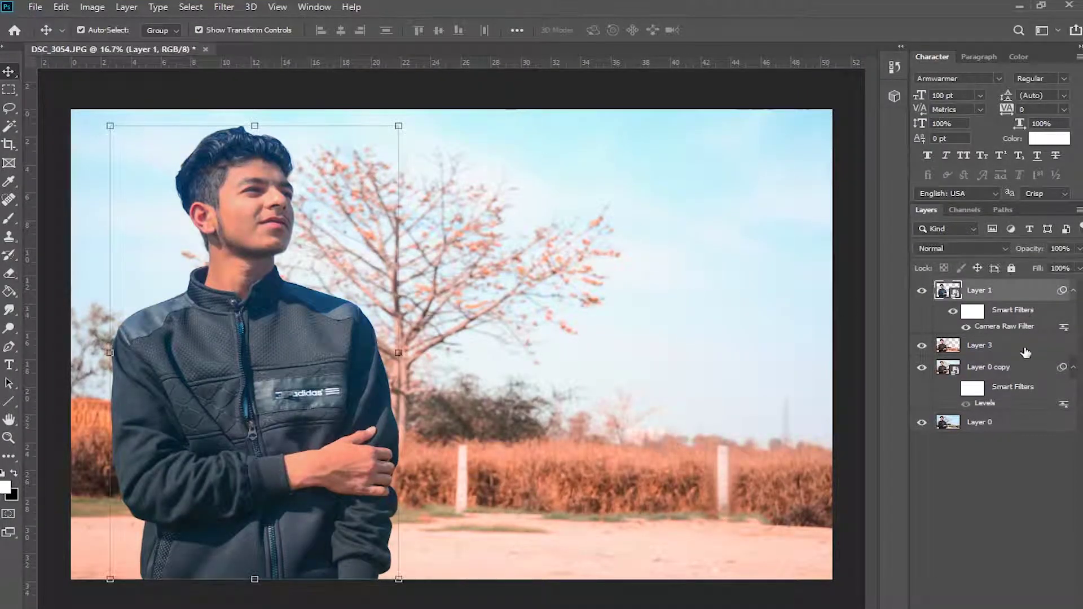
# Stamp all visible layers into a new Layer 4, undoing an accidental flatten first
pyautogui.hotkey('ctrl', 'shift', 'e')
pyautogui.hotkey('ctrl', 'z')
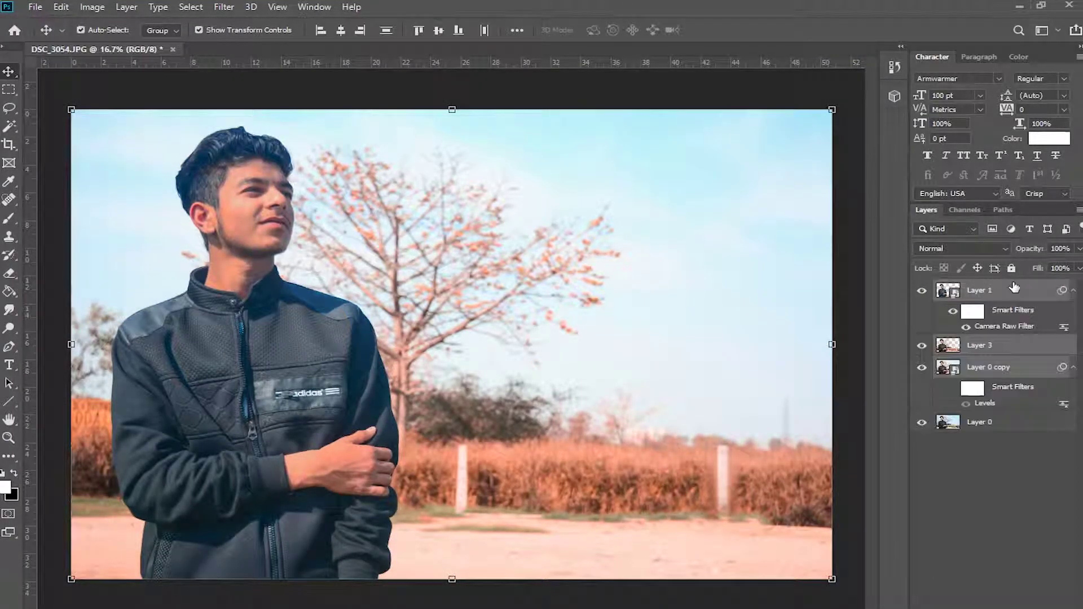
pyautogui.hotkey('ctrl', 'shift', 'alt', 'e')
pyautogui.click(224, 7)
pyautogui.moveTo(252, 308)
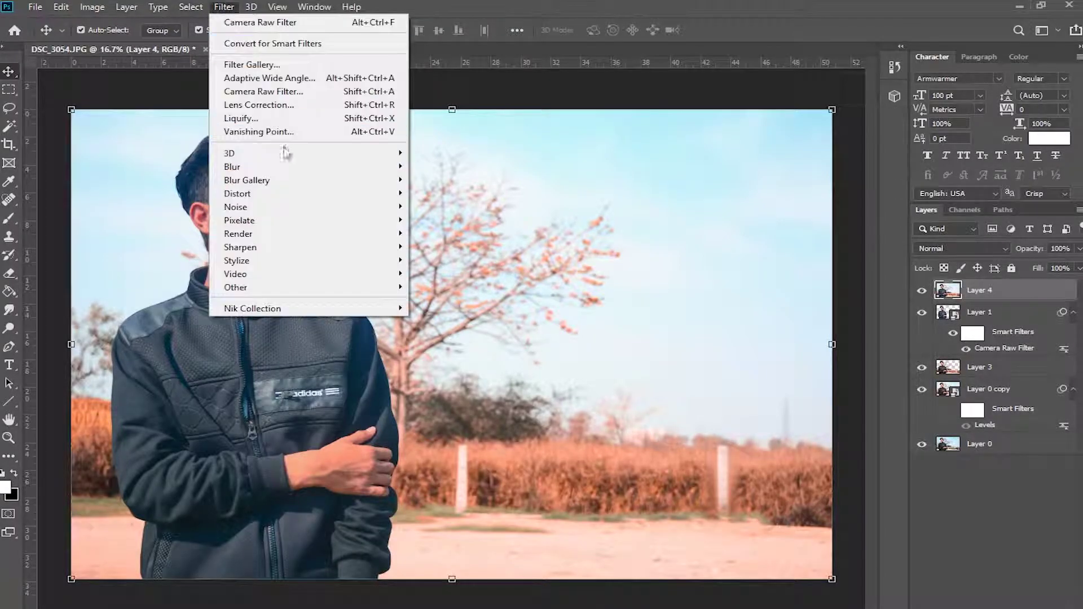
pyautogui.click(486, 350)
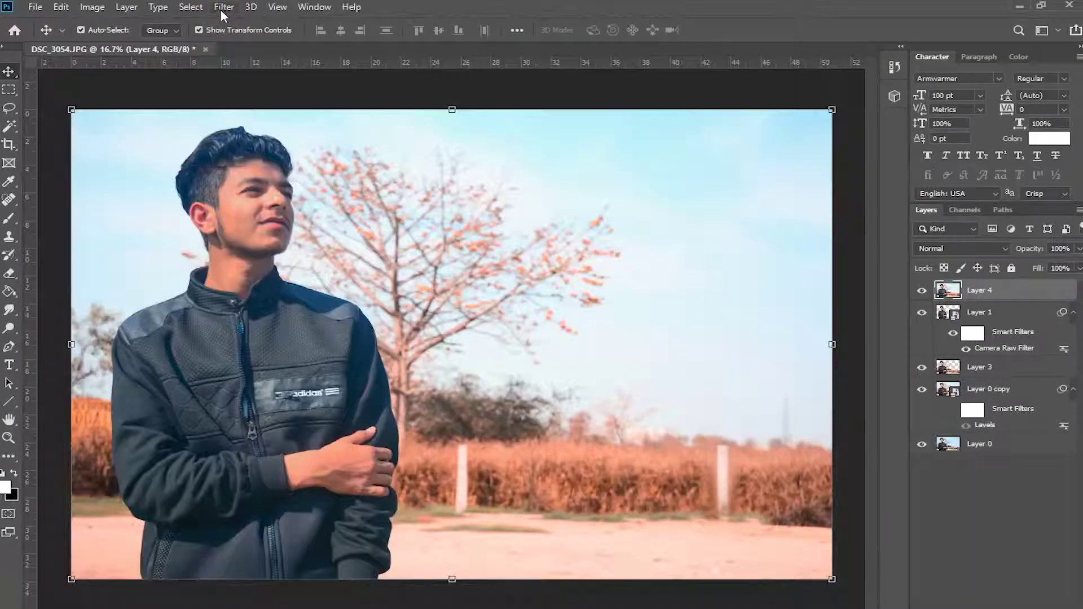
pyautogui.click(222, 7)
# Add Dynamic Skin Softener and move Detail Extractor below it
pyautogui.click(440, 325)
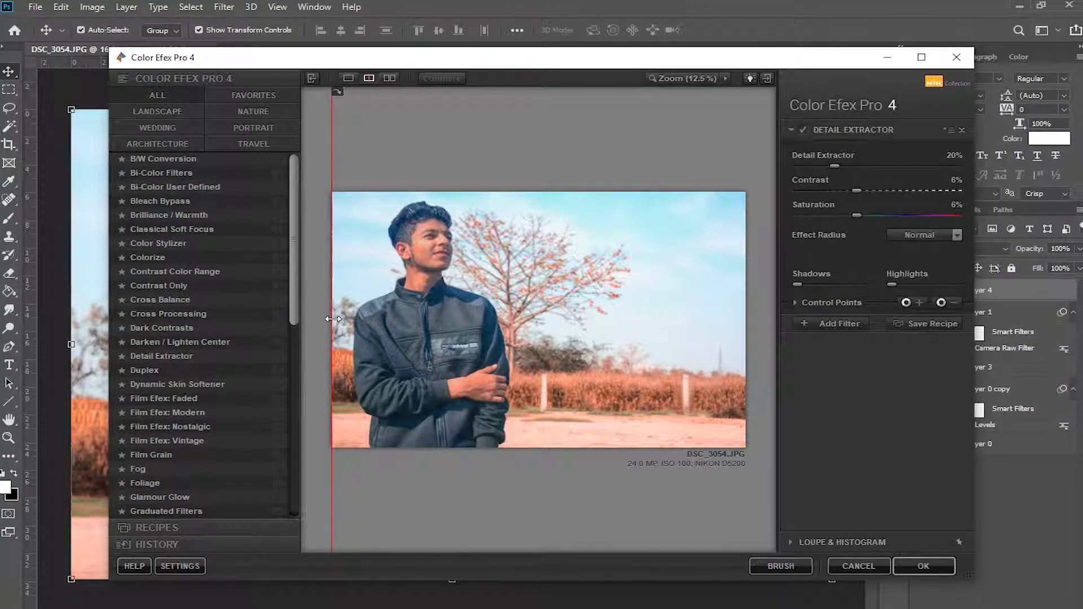
pyautogui.click(838, 323)
pyautogui.click(822, 323)
pyautogui.click(227, 383)
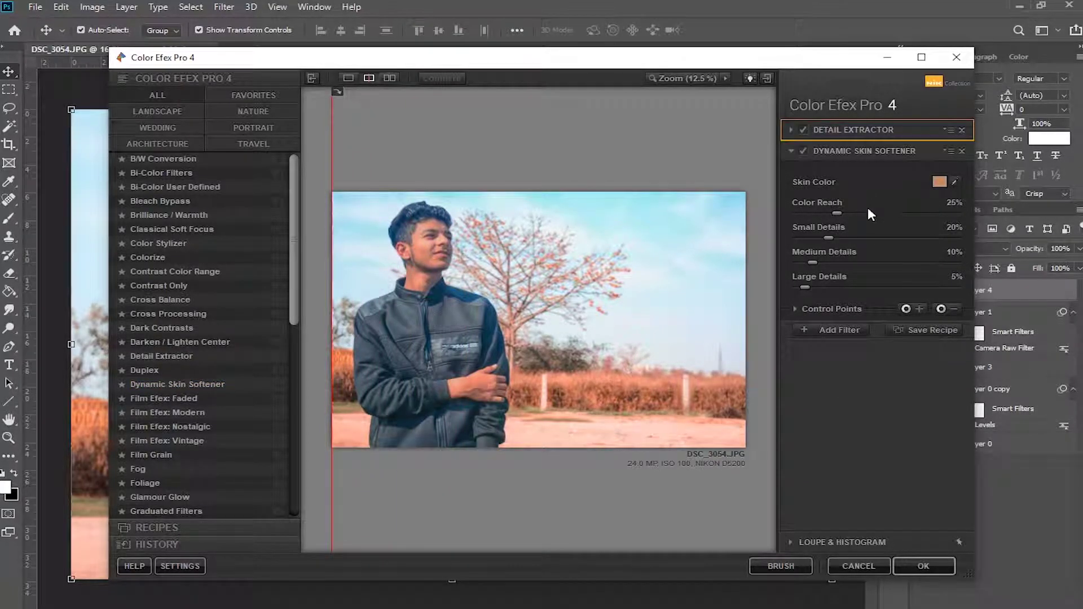
pyautogui.moveTo(868, 207); pyautogui.dragTo(851, 324)
# Add a third filter slot, previewing Fog, Polaroid Transfer, Reflector Efex, Skylight, Vignette: Blur and White Neutralizer
pyautogui.click(841, 330)
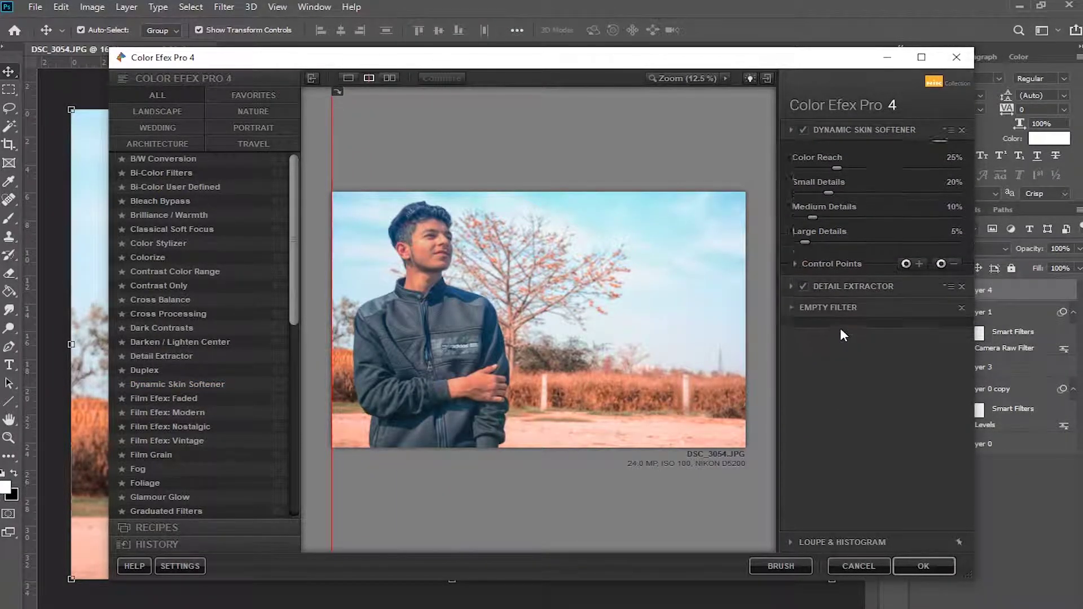
pyautogui.click(182, 468)
pyautogui.moveTo(293, 292); pyautogui.dragTo(292, 423)
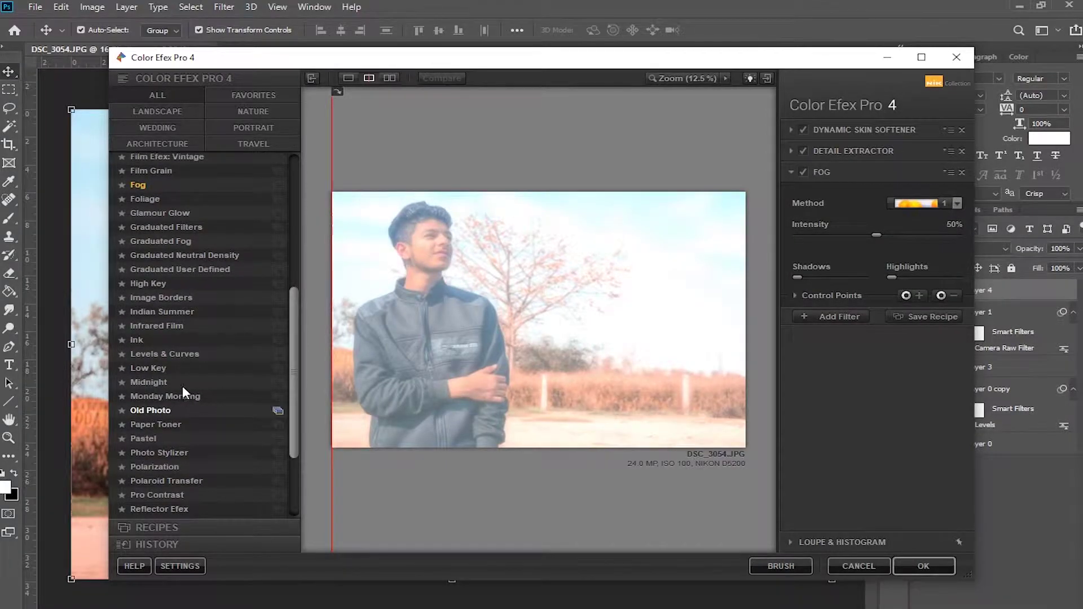
pyautogui.click(166, 480)
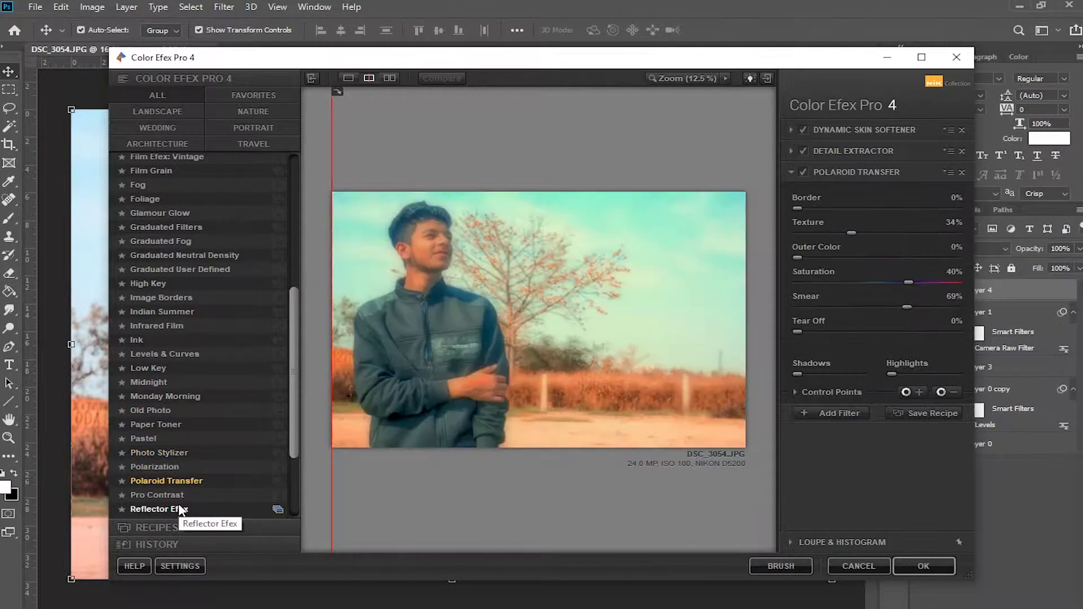
pyautogui.click(181, 509)
pyautogui.moveTo(292, 410); pyautogui.dragTo(292, 468)
pyautogui.click(163, 398)
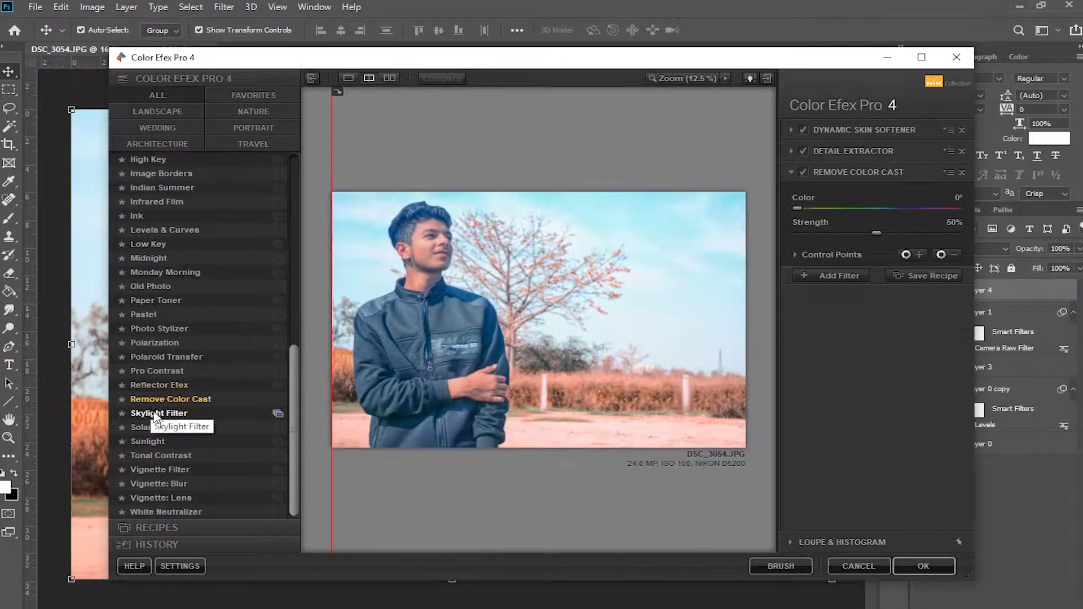
pyautogui.click(160, 441)
pyautogui.click(168, 468)
pyautogui.click(167, 484)
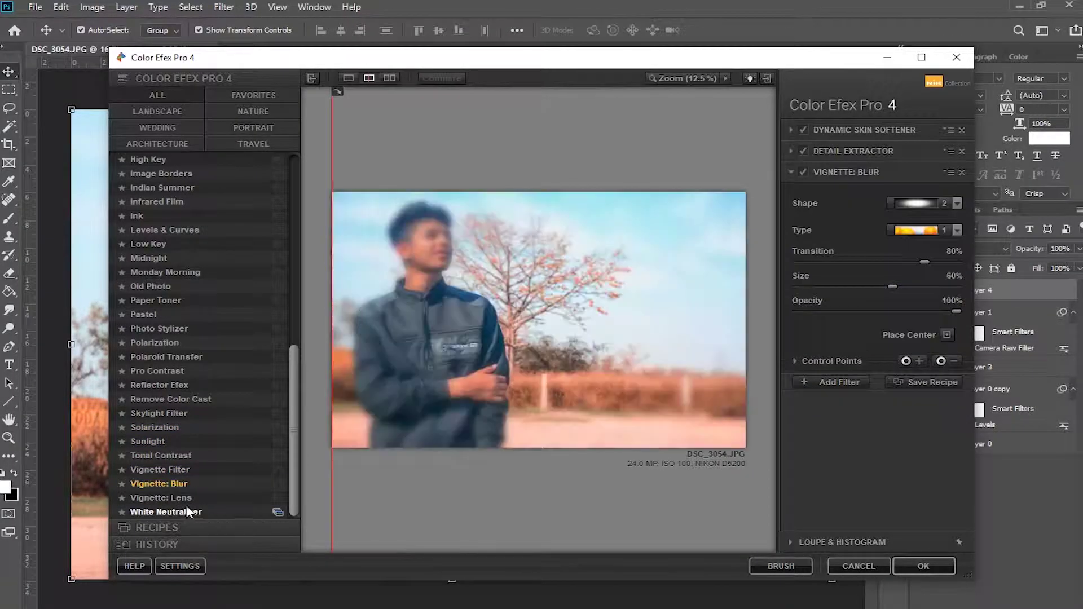
pyautogui.click(188, 511)
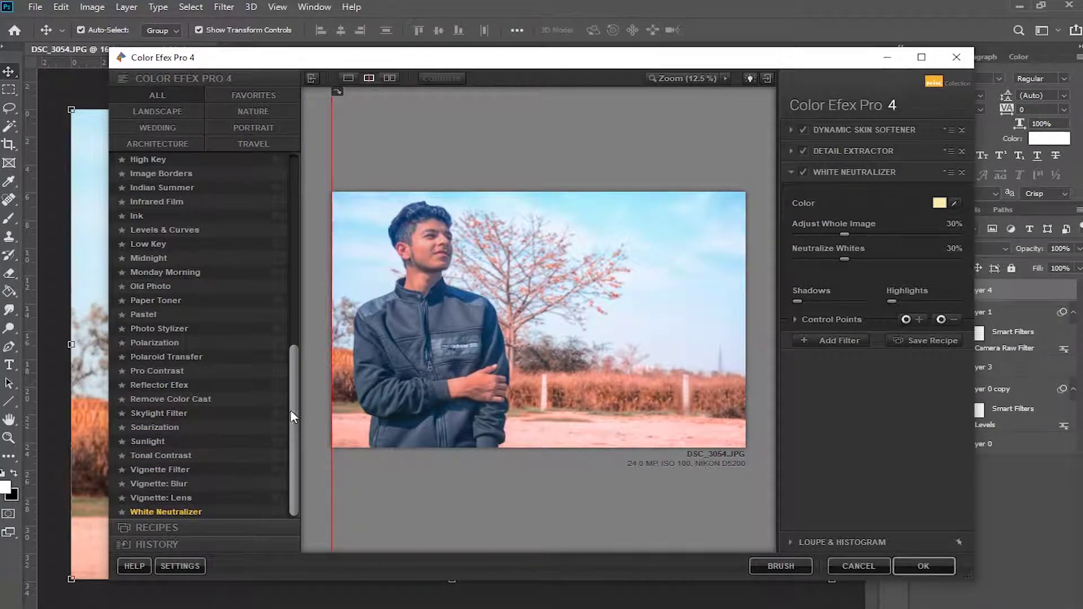
pyautogui.moveTo(296, 420); pyautogui.dragTo(290, 290)
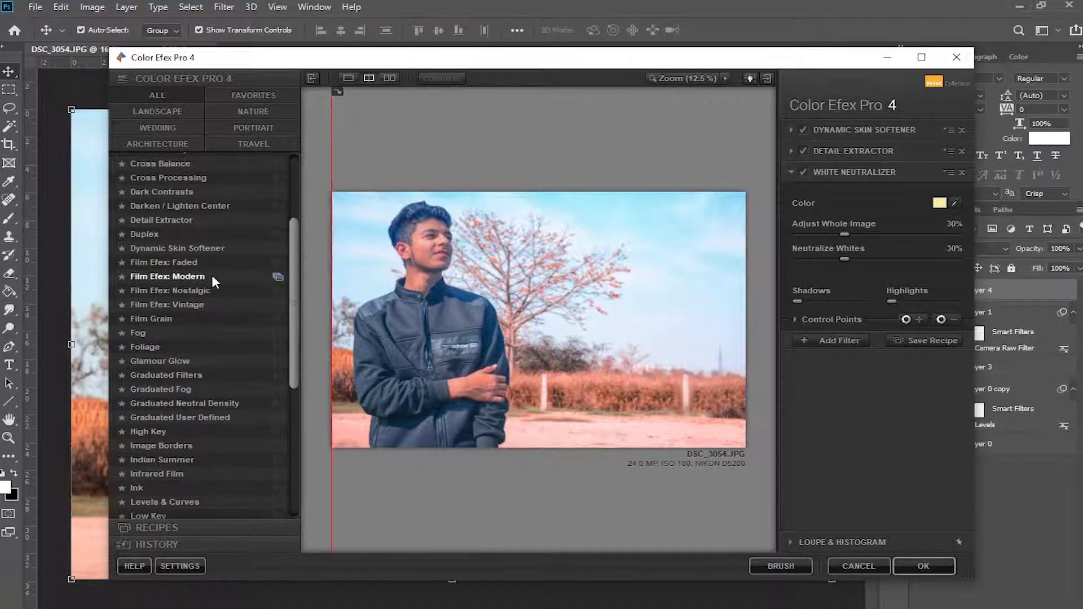
# Try Film Efex: Modern, Cross Balance and Bi-Color Filters, settle on Dark Contrasts, and apply
pyautogui.click(212, 275)
pyautogui.click(186, 163)
pyautogui.scroll(3, 228, 259)
pyautogui.click(192, 309)
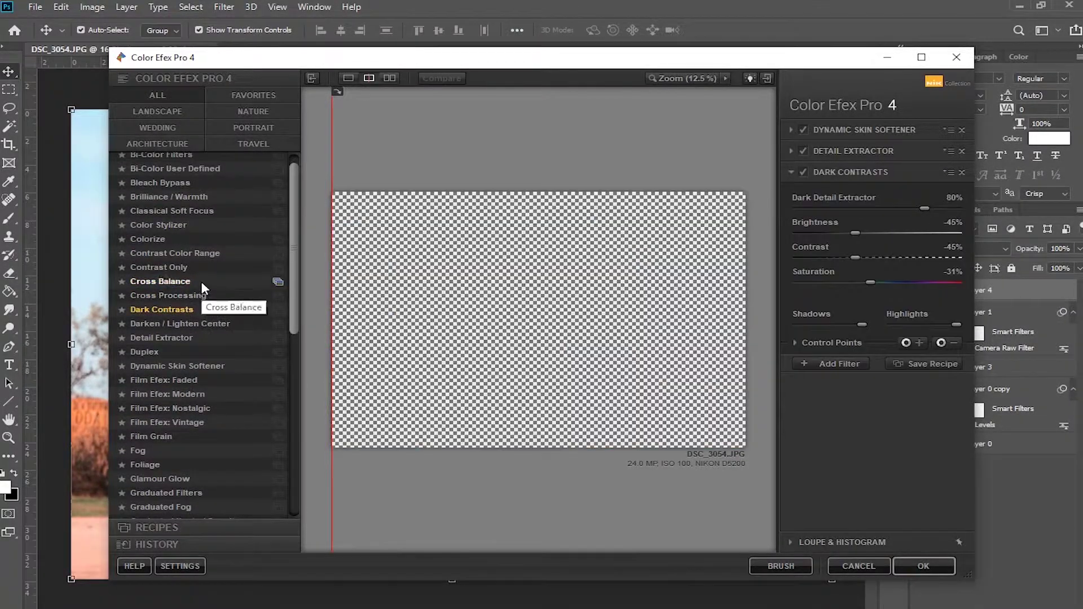
pyautogui.scroll(1, 293, 197)
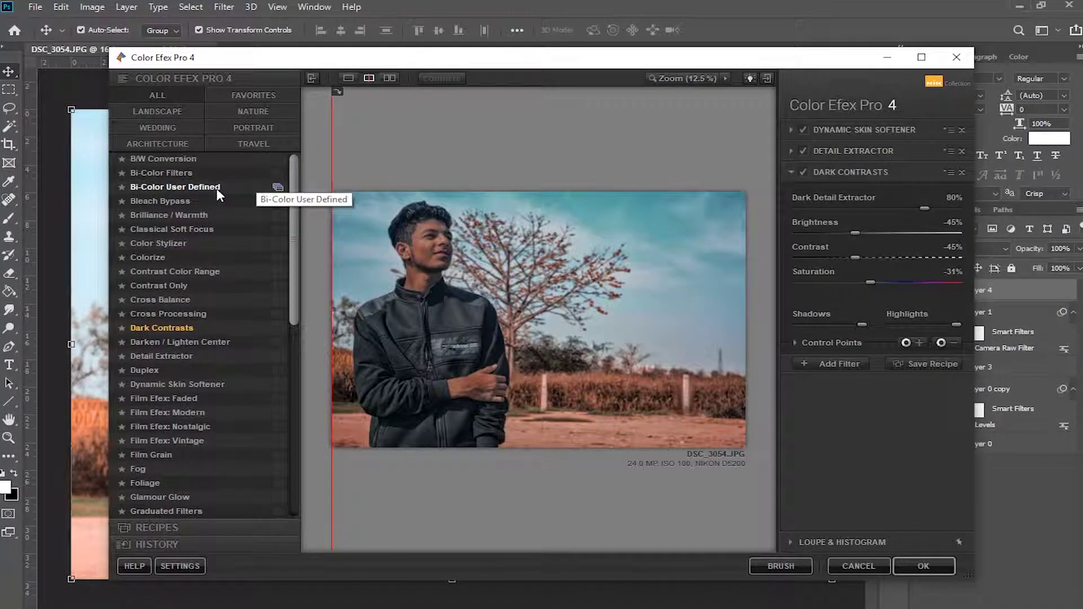
pyautogui.click(184, 161)
pyautogui.click(171, 356)
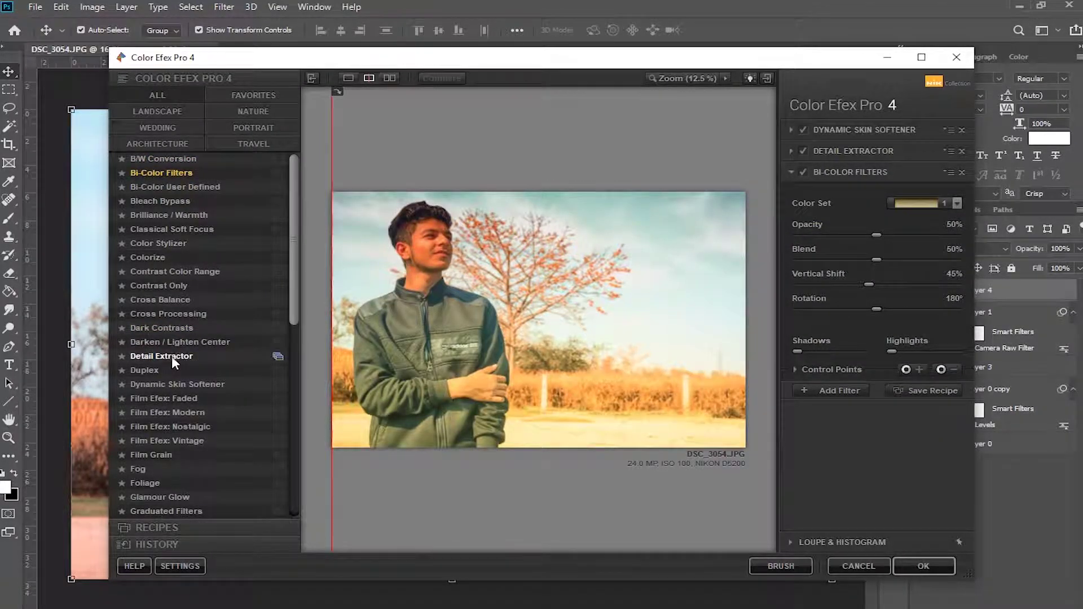
pyautogui.click(193, 332)
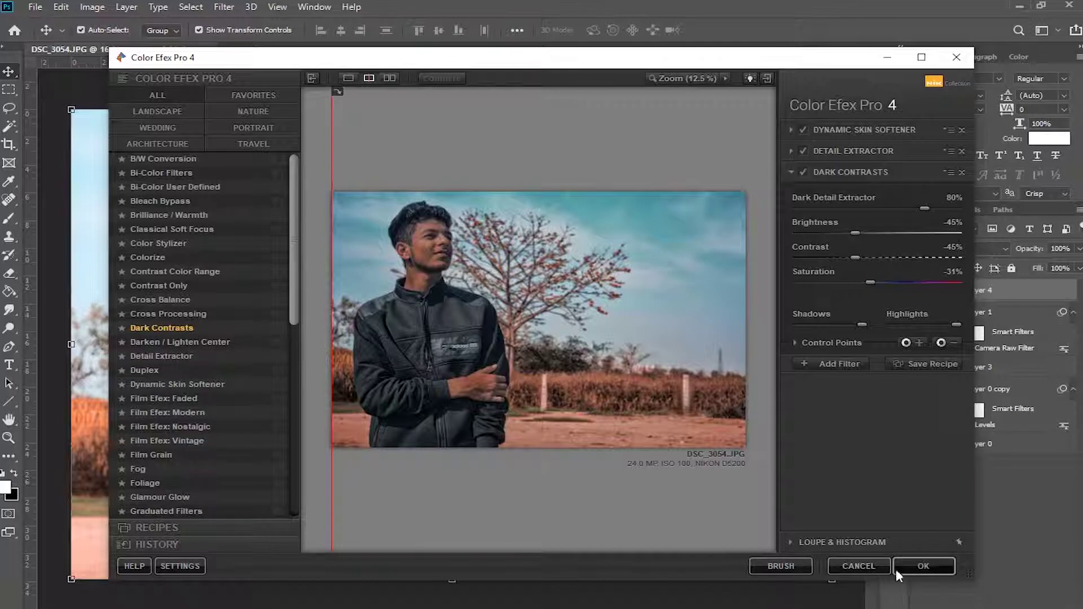
pyautogui.click(924, 566)
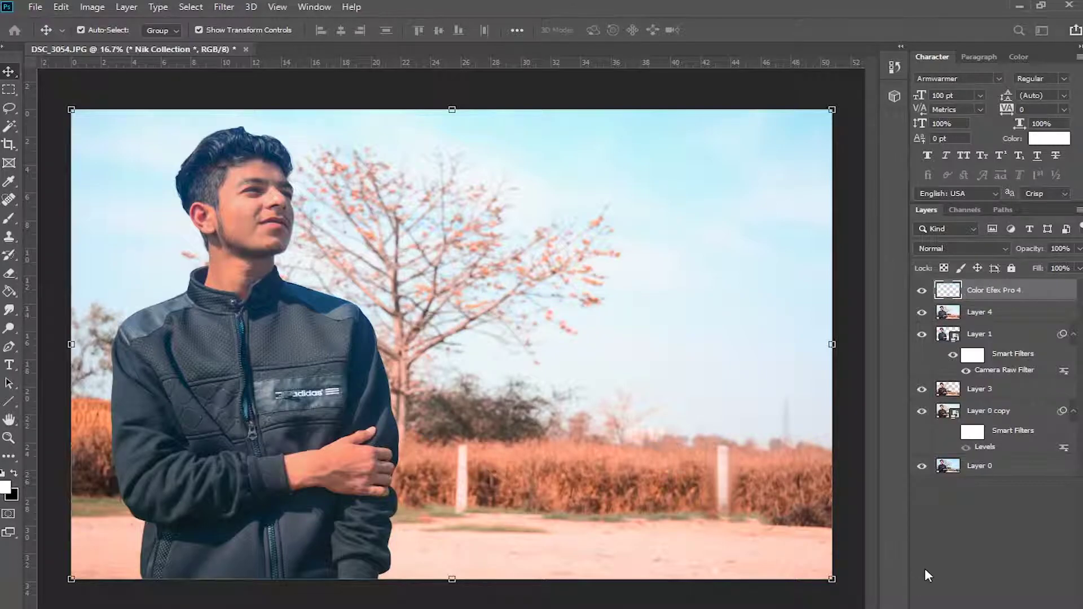
# Add a white layer mask to the Color Efex Pro 4 layer
pyautogui.hotkey('ctrl', 'shift', 'm')
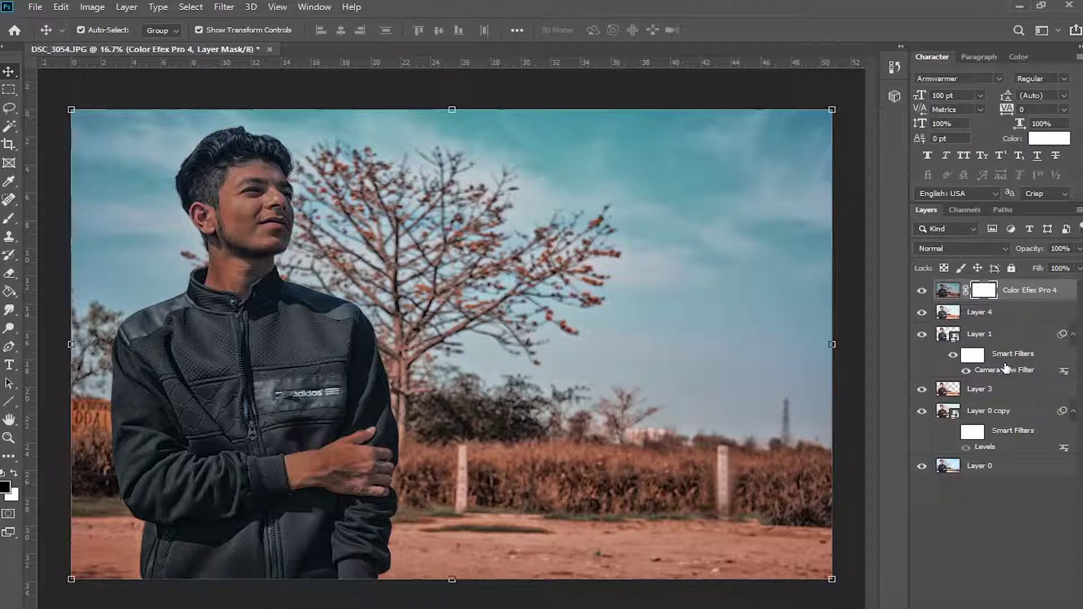
pyautogui.click(10, 127)
# Quick-select the man's face, neck and hand, shrinking the brush to 80
pyautogui.moveTo(216, 160); pyautogui.dragTo(251, 248)
pyautogui.click(339, 468)
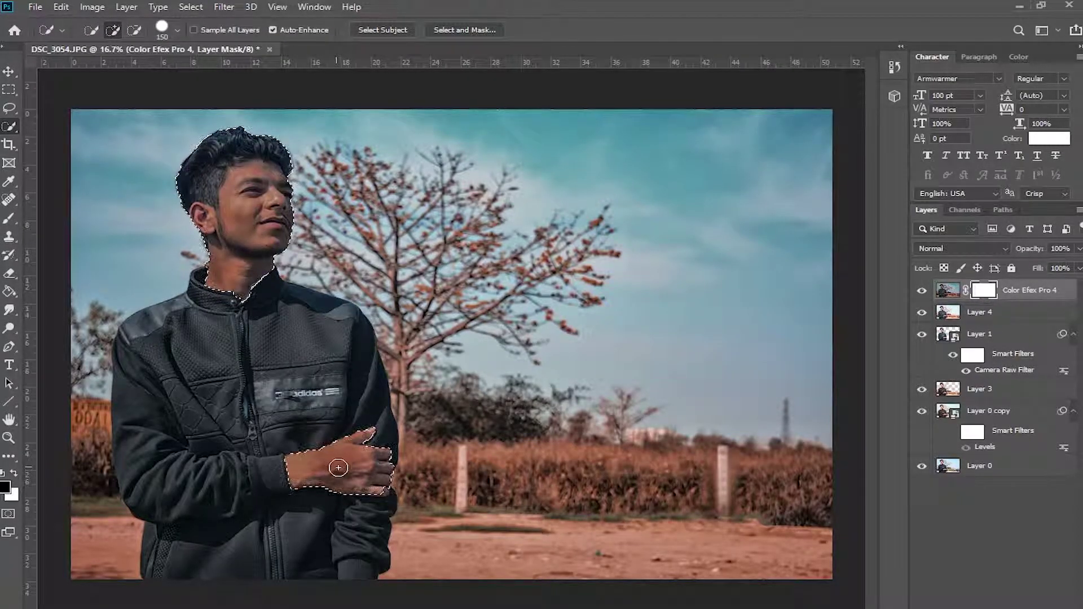
pyautogui.press('[')
pyautogui.press('[')
pyautogui.press('[')
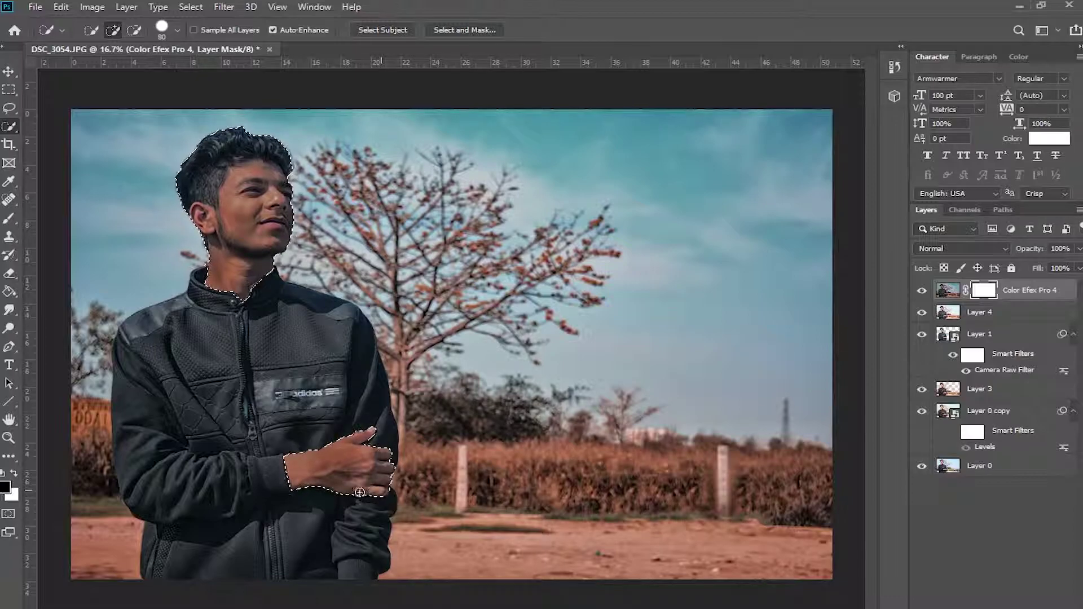
pyautogui.press('alt')
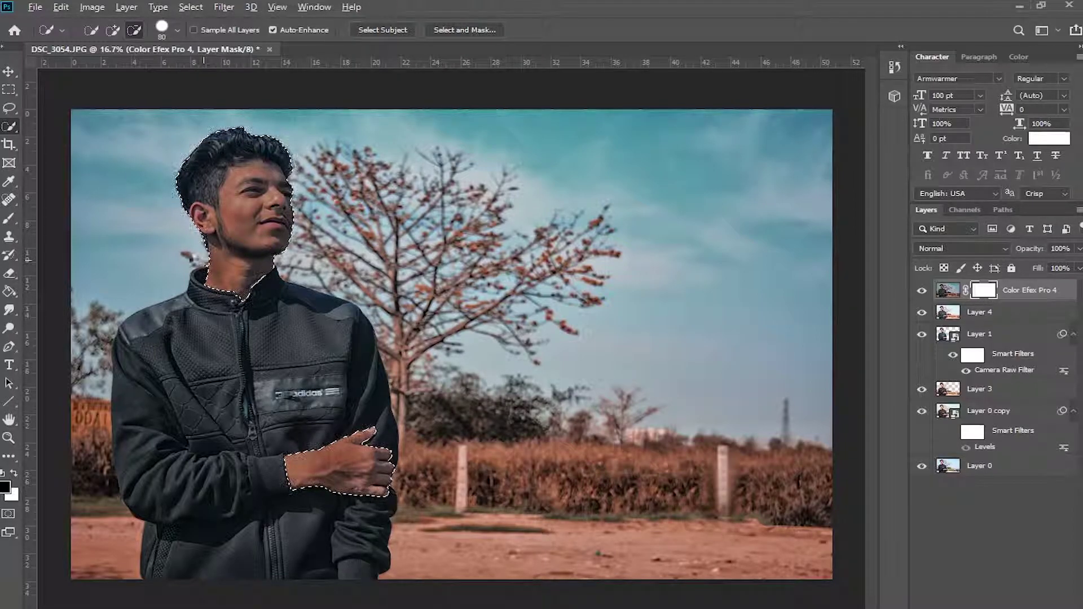
pyautogui.press('z')
# Zoom in and trim the collar out of the selection, then zoom back out
pyautogui.moveTo(191, 265); pyautogui.dragTo(277, 273)
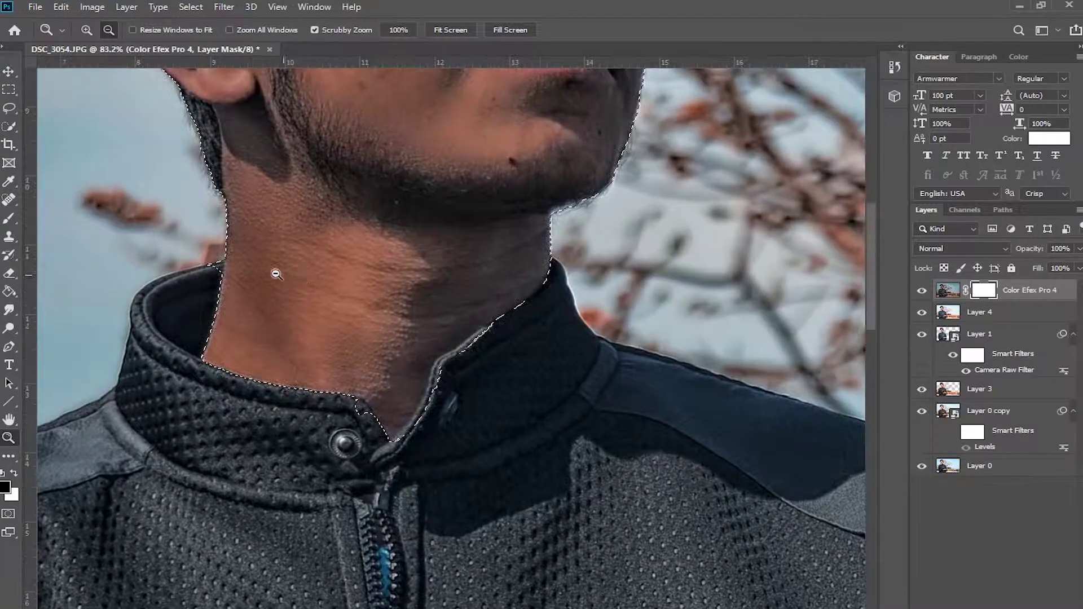
pyautogui.press('w')
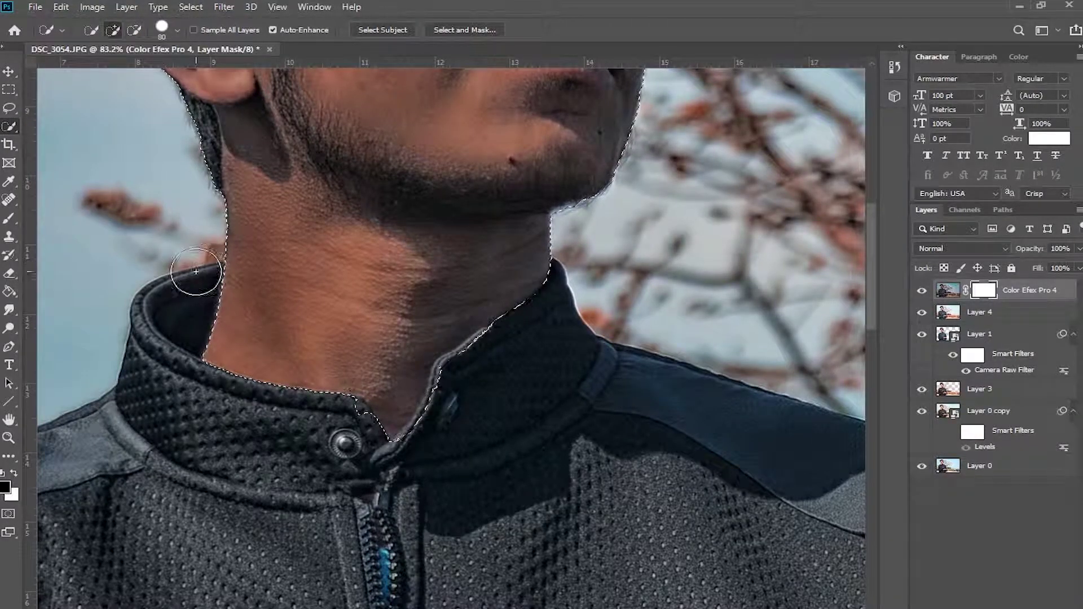
pyautogui.click(194, 278)
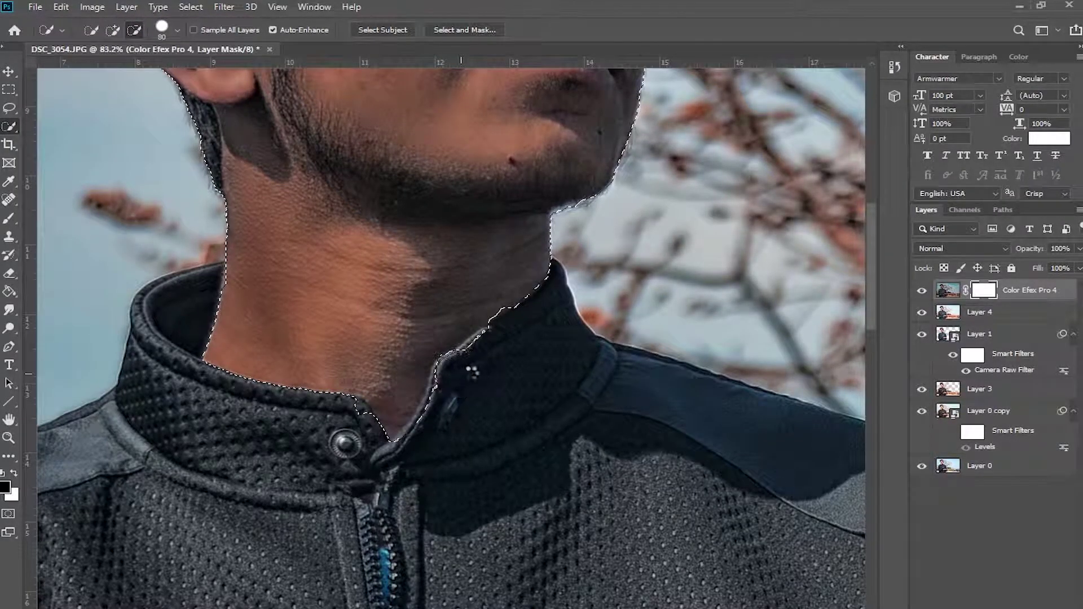
pyautogui.moveTo(461, 377)
pyautogui.mouseDown()
pyautogui.moveTo(491, 351)
pyautogui.moveTo(473, 339)
pyautogui.moveTo(491, 327)
pyautogui.mouseUp()
pyautogui.click(338, 429)
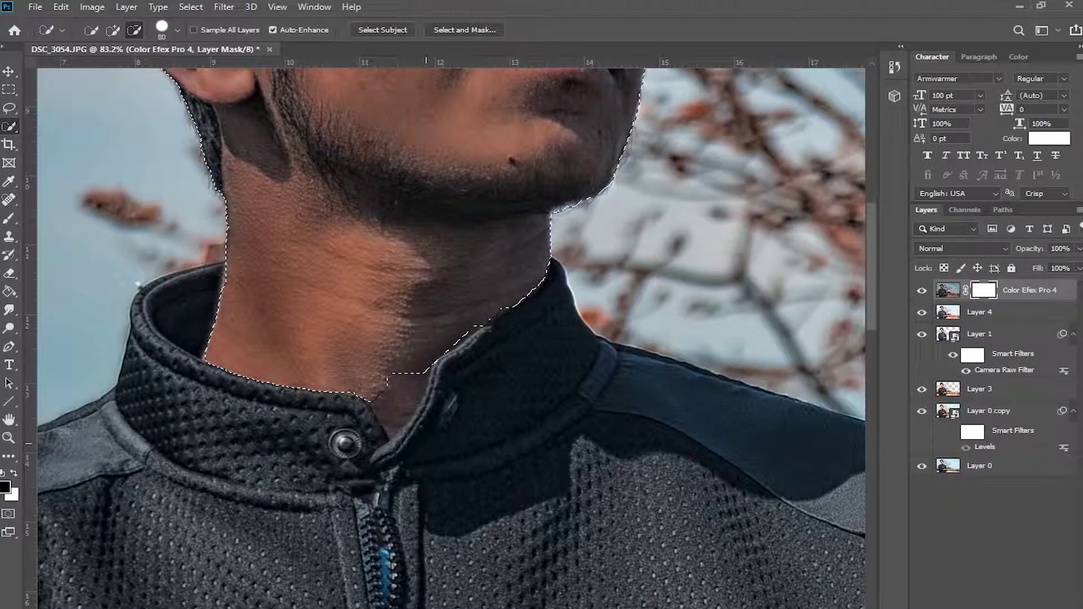
pyautogui.moveTo(426, 445); pyautogui.dragTo(369, 371)
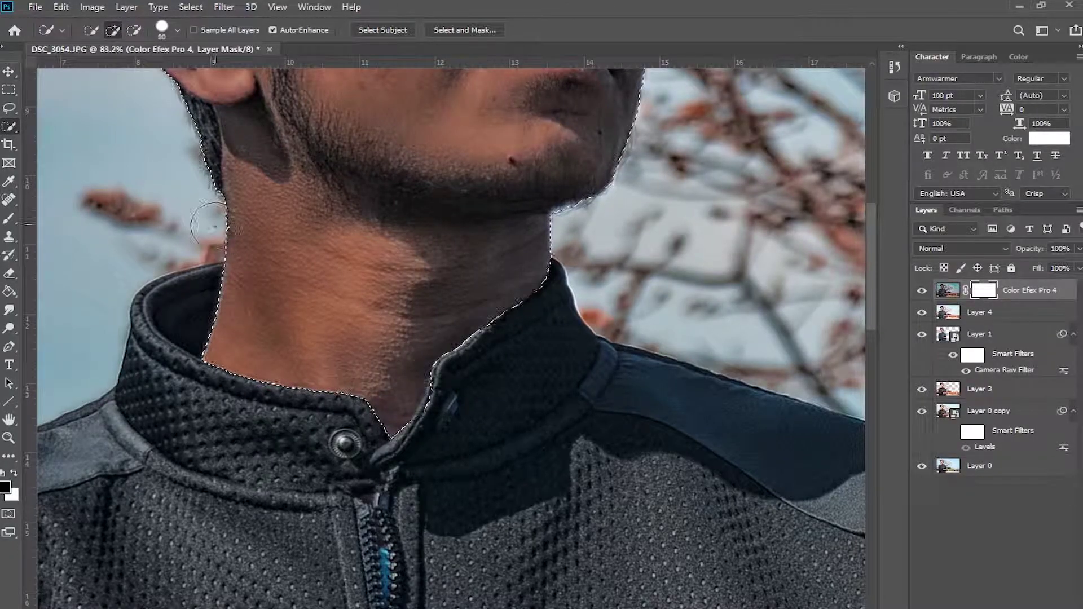
pyautogui.press('z')
pyautogui.keyDown('alt'); pyautogui.click(241, 266); pyautogui.keyUp('alt')
pyautogui.click(9, 71)
pyautogui.press('w')
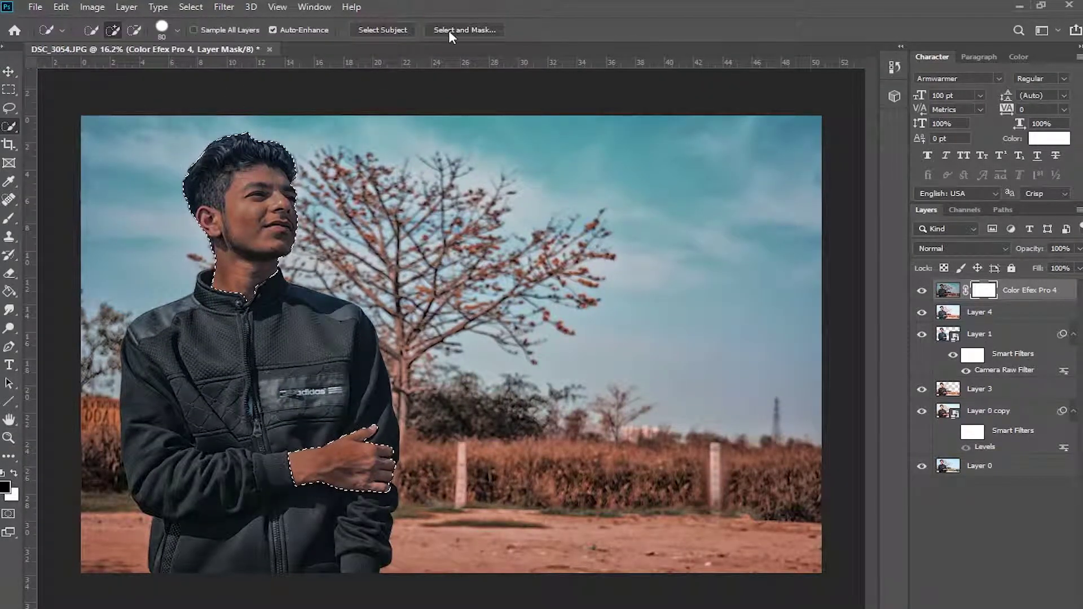
# Refine the selection in Select and Mask and hide the face and hand in the Color Efex Pro 4 mask
pyautogui.click(449, 29)
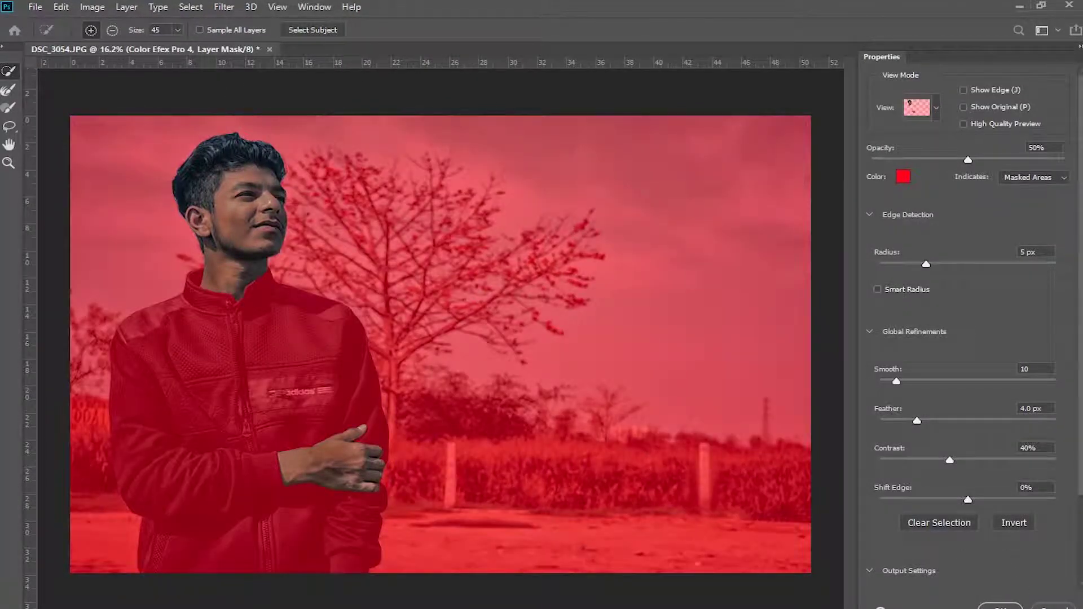
pyautogui.click(1000, 607)
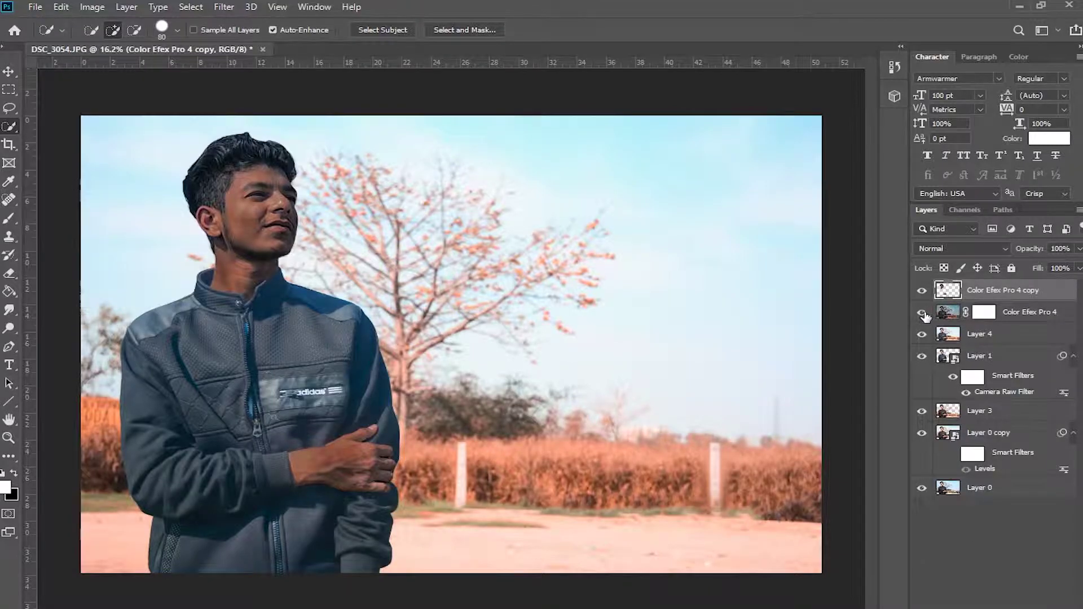
pyautogui.click(922, 312)
pyautogui.click(983, 312)
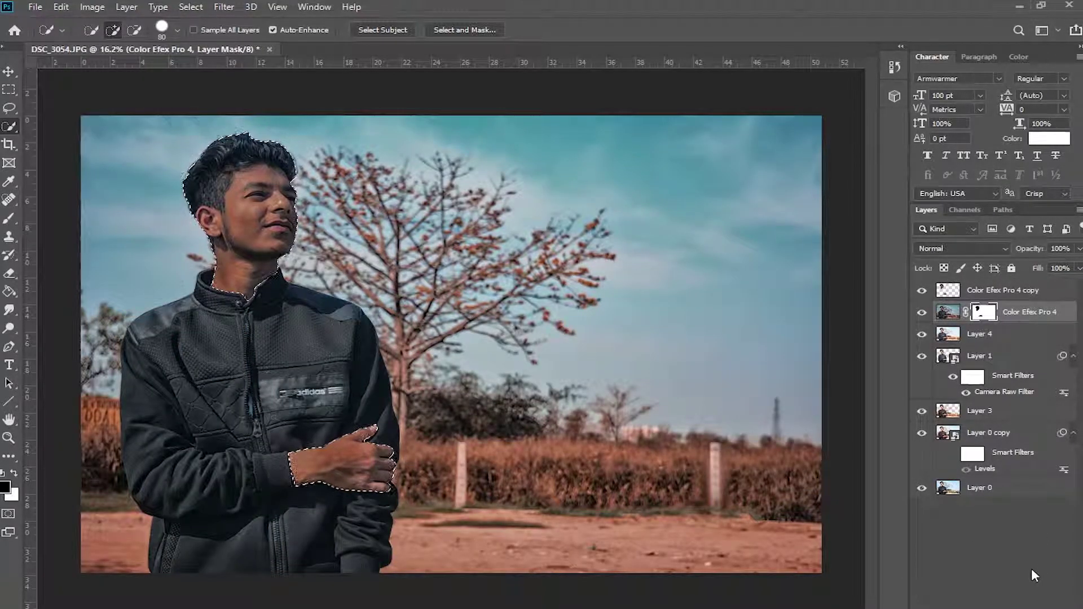
pyautogui.click(921, 290)
pyautogui.hotkey('ctrl', 'd')
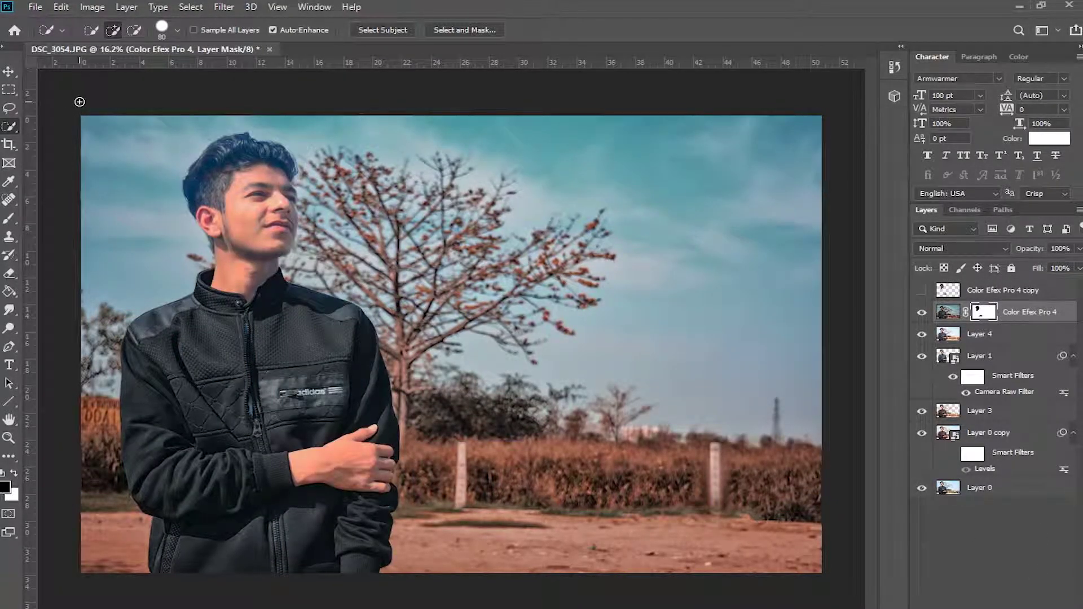
# Try a Levels adjustment on Layer 4, darkening the midtones to gamma 0.78
pyautogui.click(1021, 338)
pyautogui.click(92, 7)
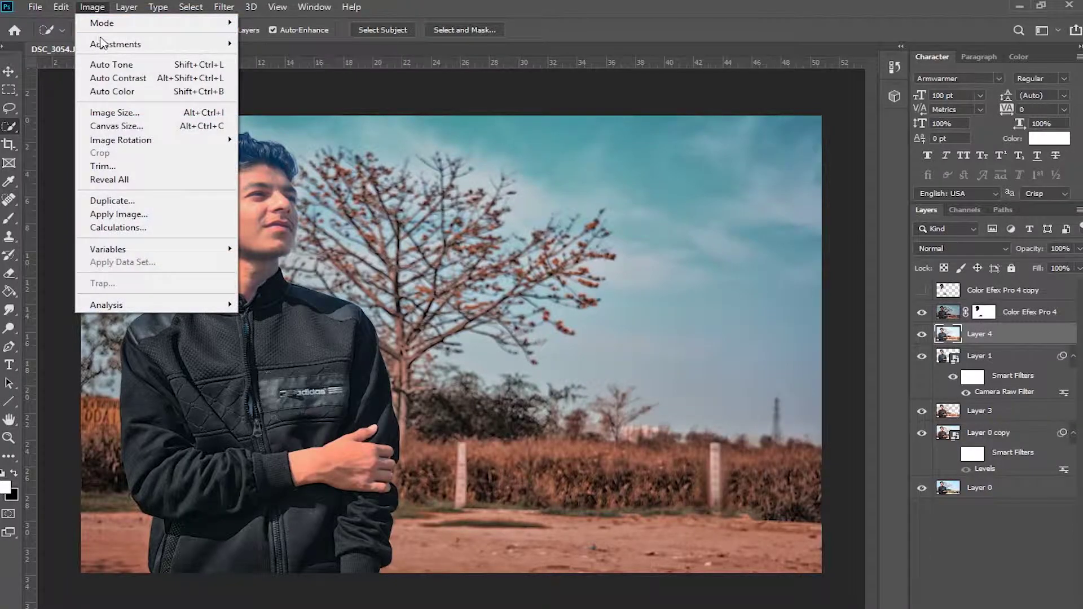
pyautogui.click(432, 88)
pyautogui.moveTo(834, 85); pyautogui.dragTo(827, 83)
pyautogui.moveTo(806, 233); pyautogui.dragTo(821, 234)
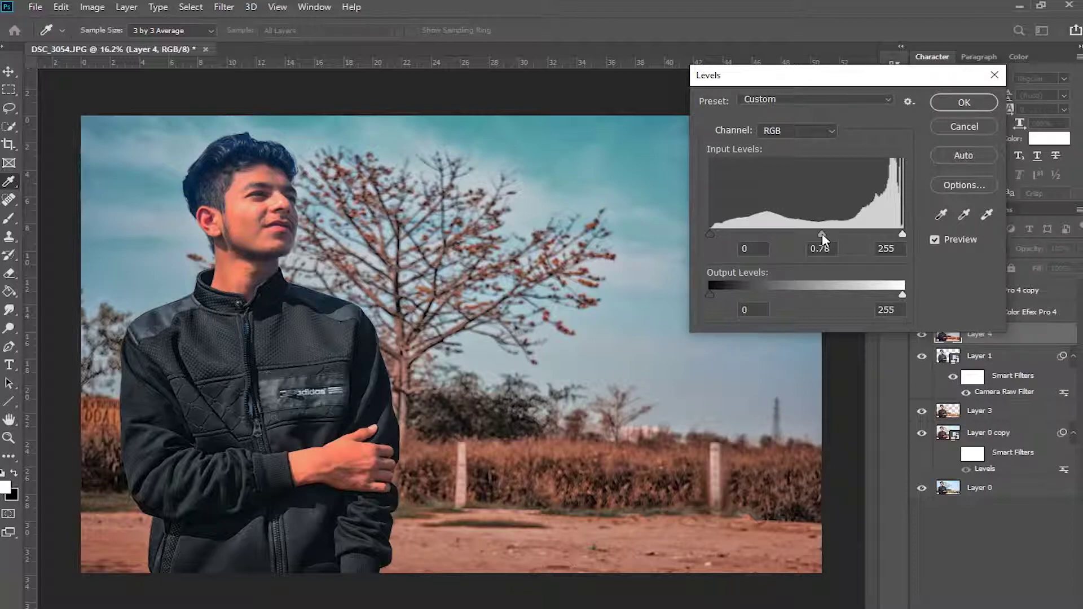
# Apply Curves to Layer 4, pulling the highlights down and adding a shadow point
pyautogui.click(959, 128)
pyautogui.click(92, 7)
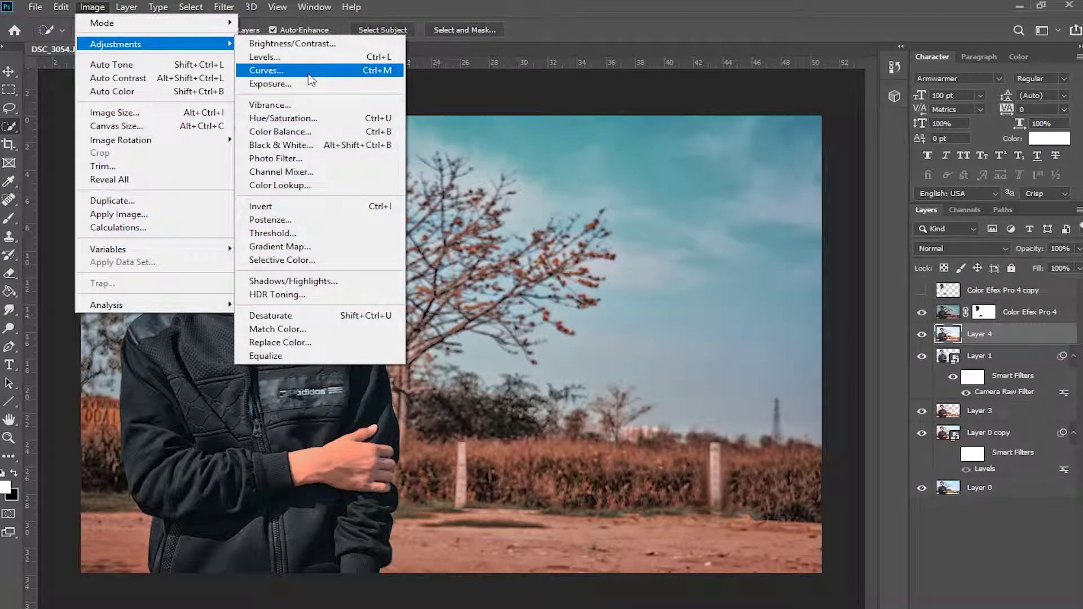
pyautogui.click(309, 72)
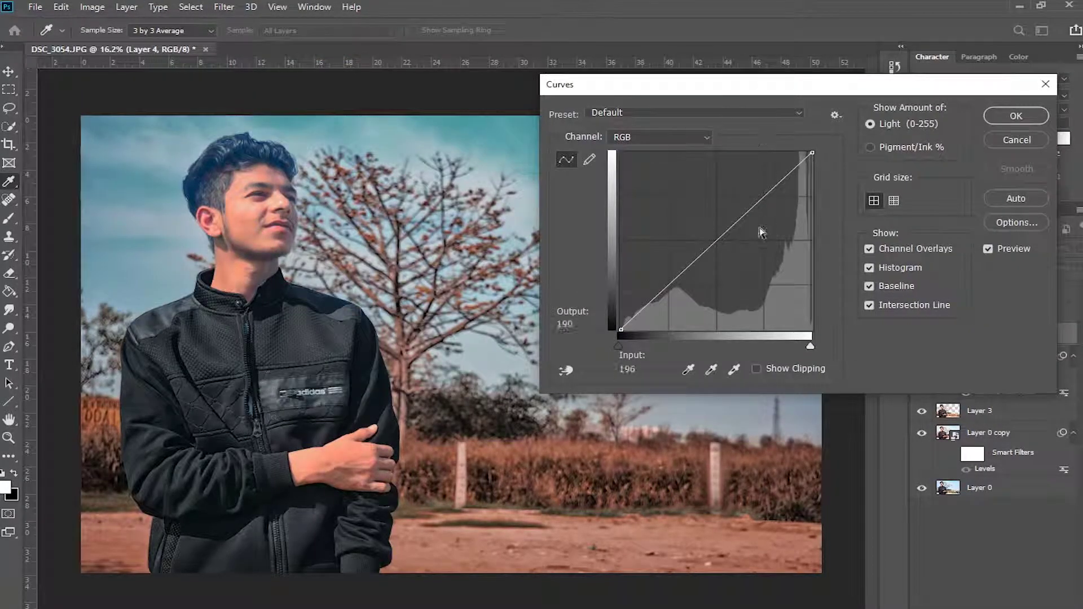
pyautogui.moveTo(812, 153)
pyautogui.mouseDown()
pyautogui.moveTo(812, 175)
pyautogui.moveTo(776, 209)
pyautogui.mouseUp()
pyautogui.click(650, 306)
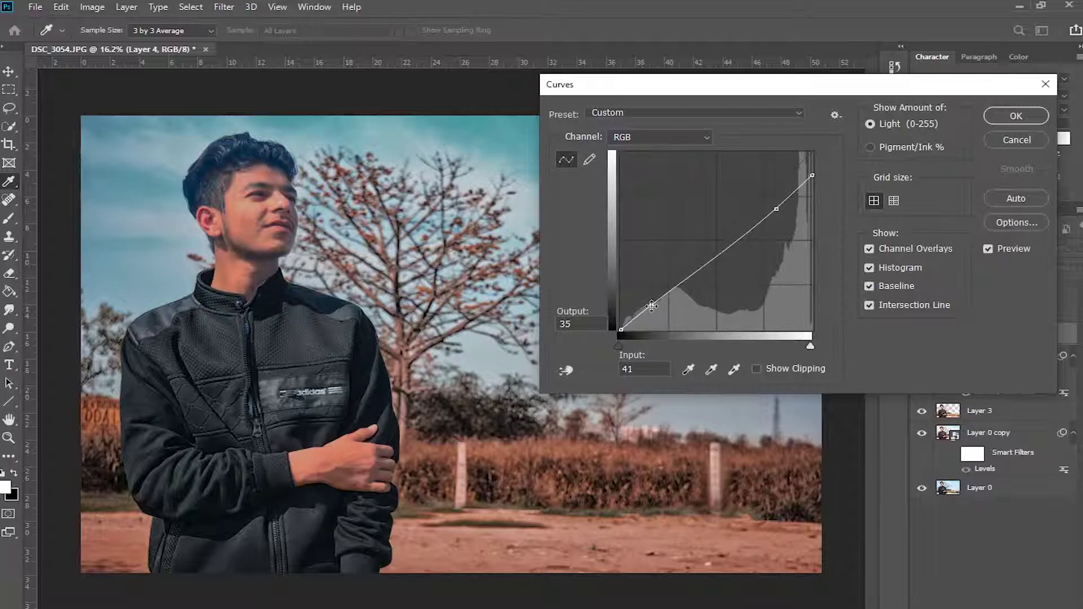
pyautogui.moveTo(776, 209); pyautogui.dragTo(775, 208)
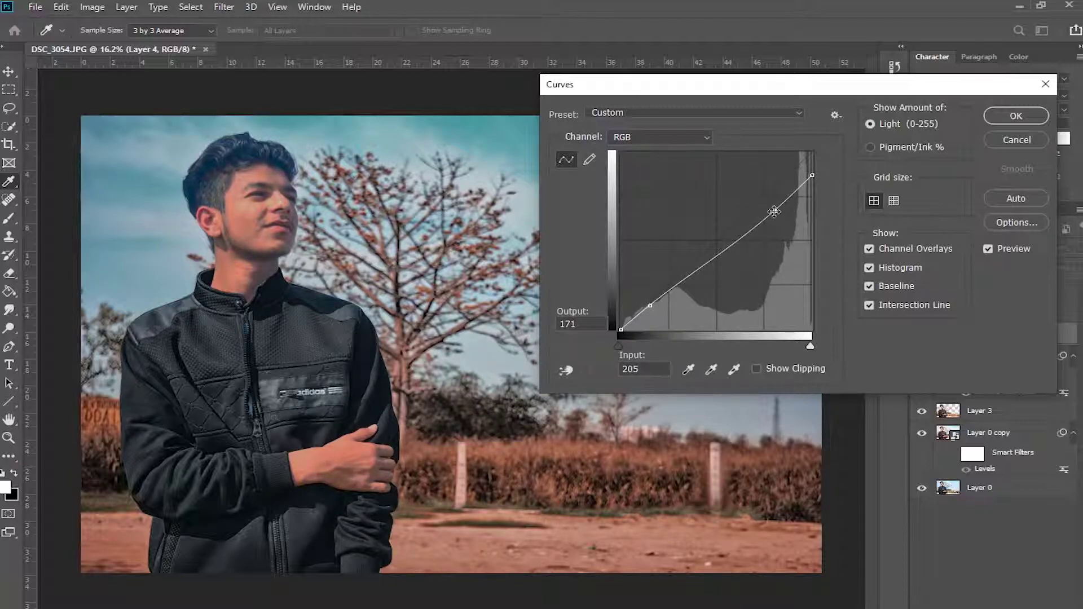
pyautogui.click(1015, 116)
pyautogui.rightClick(1032, 332)
# Convert Layer 4 to a Smart Object and toggle it to compare the skin
pyautogui.click(924, 229)
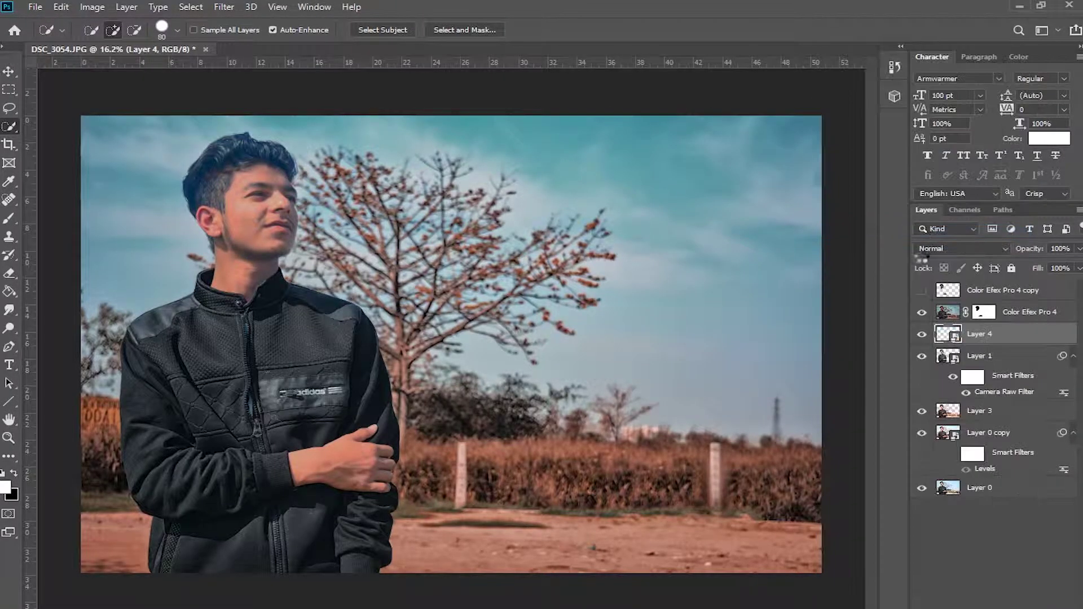
pyautogui.doubleClick(922, 335)
pyautogui.doubleClick(921, 336)
pyautogui.keyDown('alt'); pyautogui.click(922, 488); pyautogui.keyUp('alt')
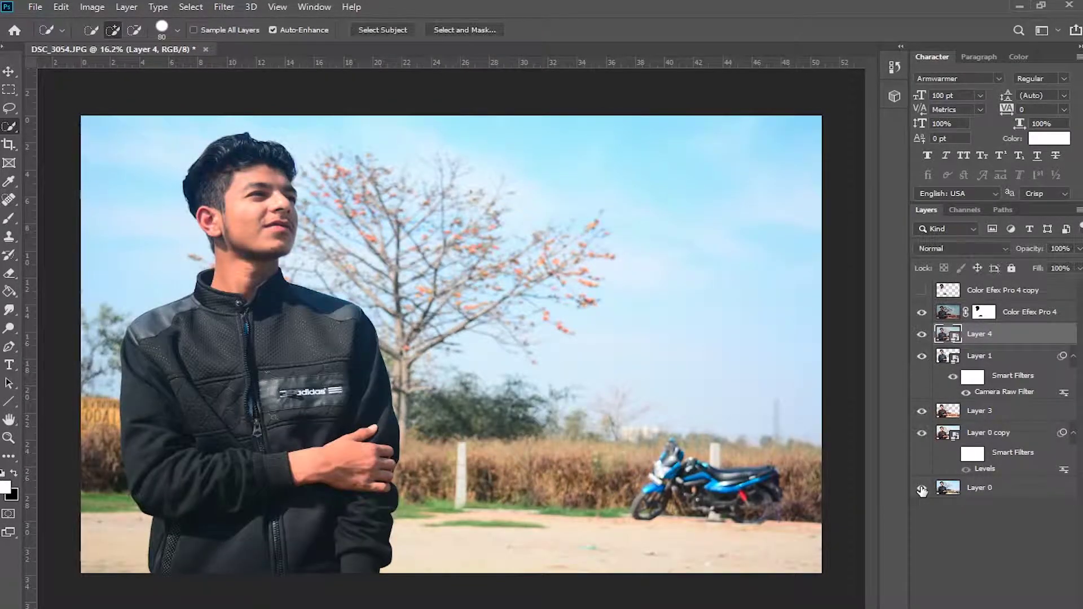
pyautogui.keyDown('alt'); pyautogui.click(920, 490); pyautogui.keyUp('alt')
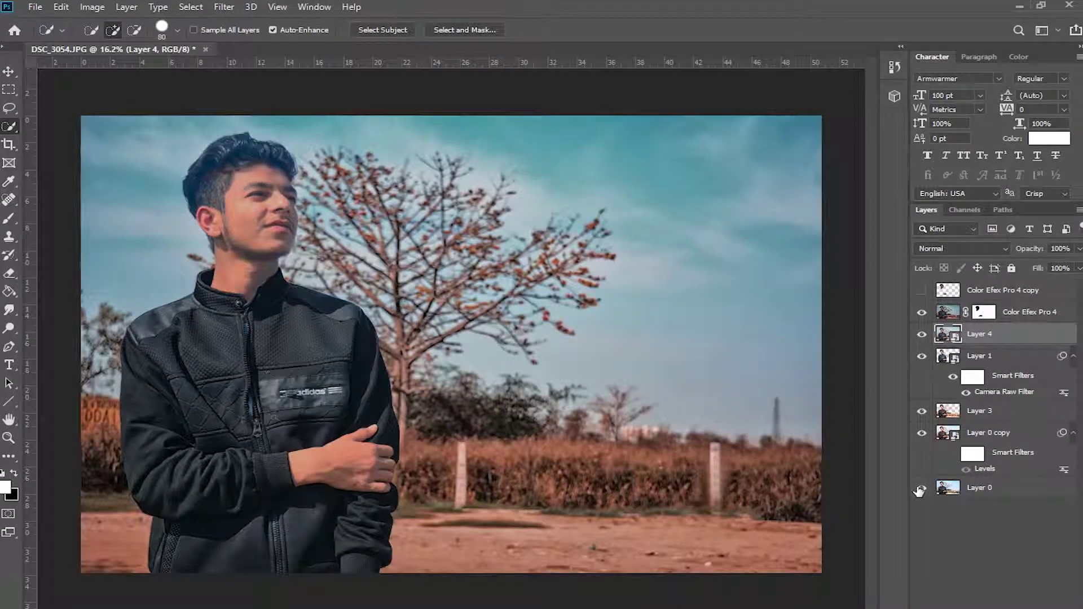
# Compare the edit against the original Layer 0 photo, then duplicate the Color Efex Pro 4 layer
pyautogui.press('v')
pyautogui.click(132, 96)
pyautogui.click(921, 489)
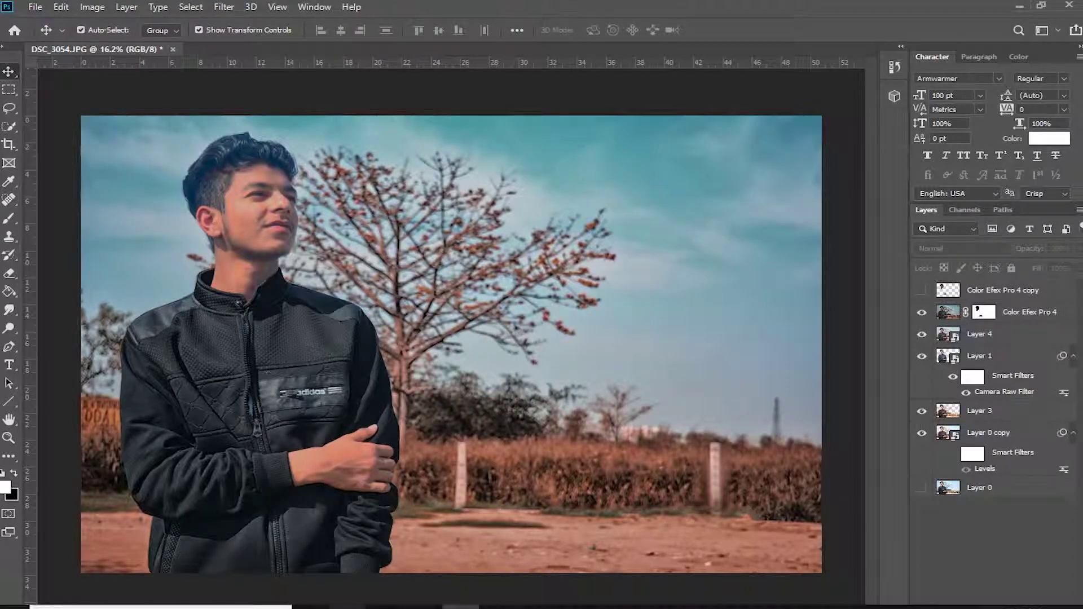
pyautogui.click(1044, 315)
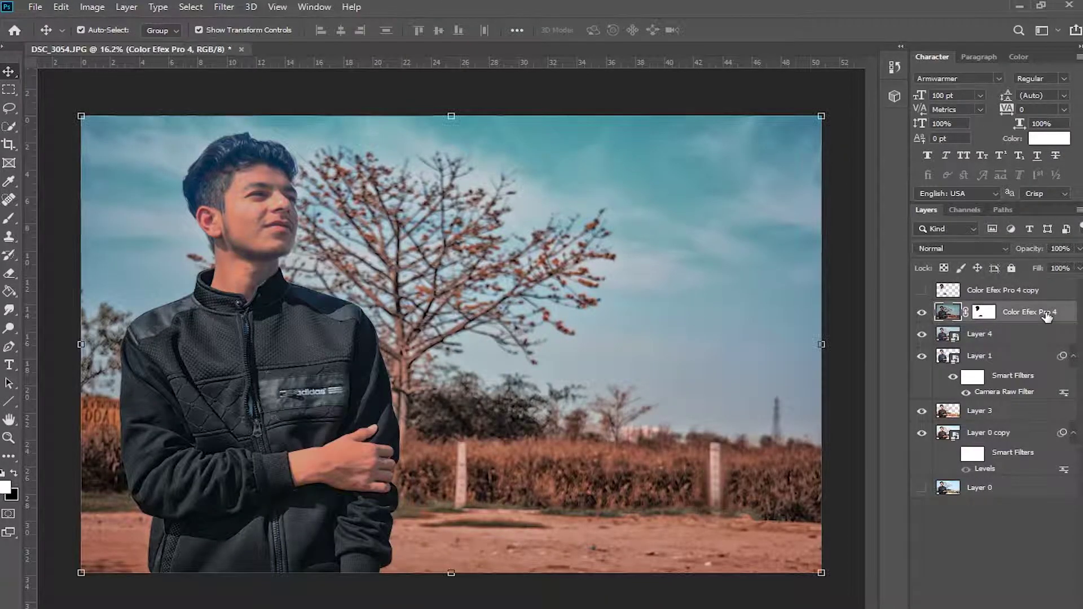
pyautogui.keyDown('alt'); pyautogui.click(922, 488); pyautogui.keyUp('alt')
pyautogui.keyDown('alt'); pyautogui.click(921, 489); pyautogui.keyUp('alt')
pyautogui.keyDown('alt'); pyautogui.click(922, 488); pyautogui.keyUp('alt')
pyautogui.keyDown('alt'); pyautogui.click(921, 488); pyautogui.keyUp('alt')
pyautogui.hotkey('ctrl', 'j')
# Apply the Camera Raw Filter to the copy and boost Blues and Aquas saturation in HSL
pyautogui.click(224, 7)
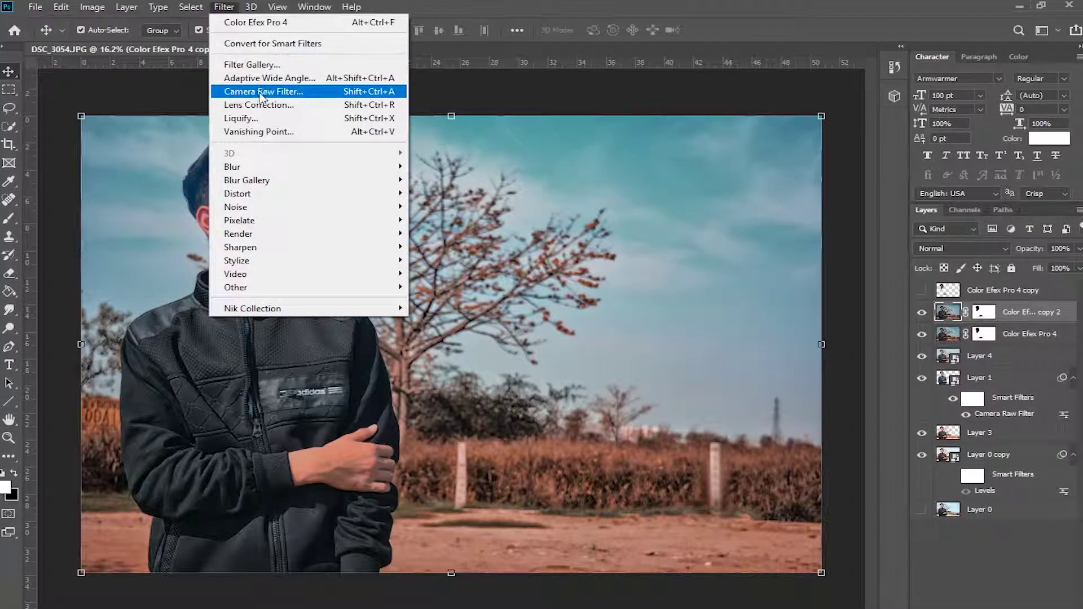
pyautogui.click(265, 90)
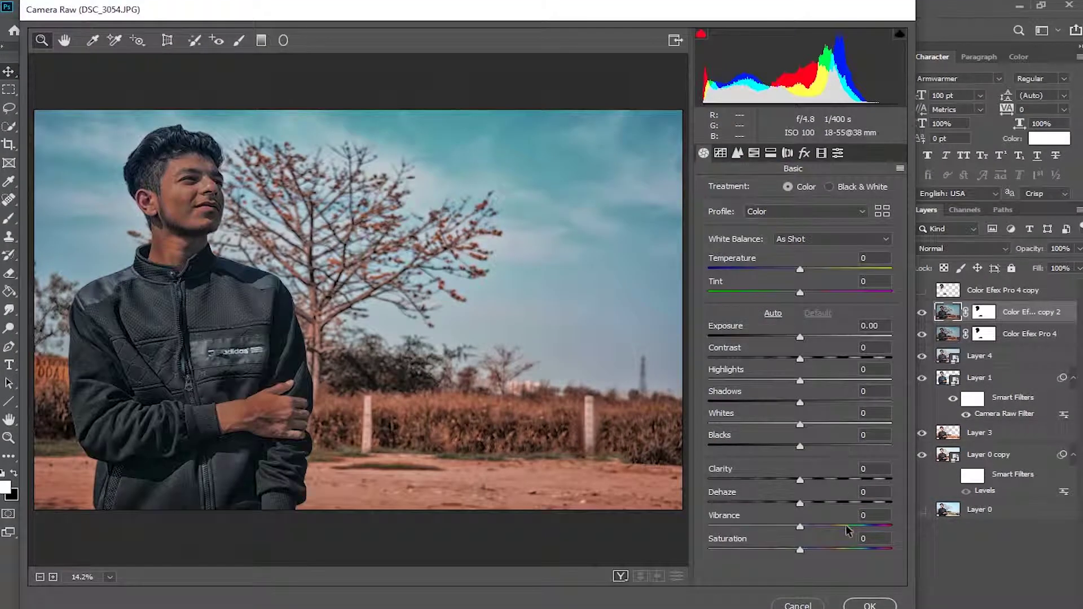
pyautogui.click(753, 153)
pyautogui.click(754, 187)
pyautogui.moveTo(800, 350); pyautogui.dragTo(925, 350)
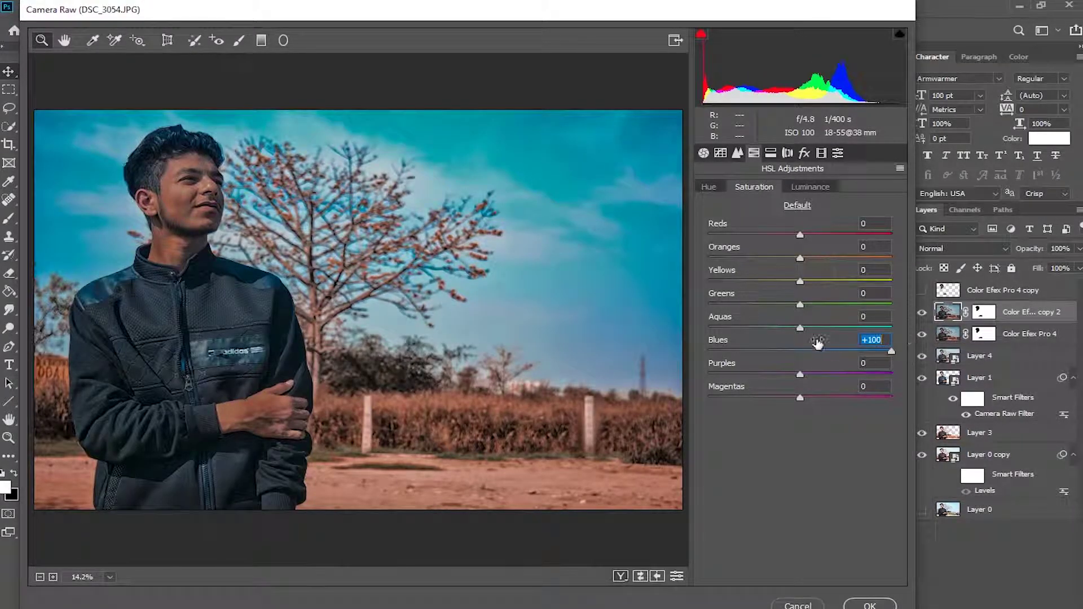
pyautogui.moveTo(800, 327); pyautogui.dragTo(916, 333)
pyautogui.write('00')
pyautogui.press('Tab')
pyautogui.write('53')
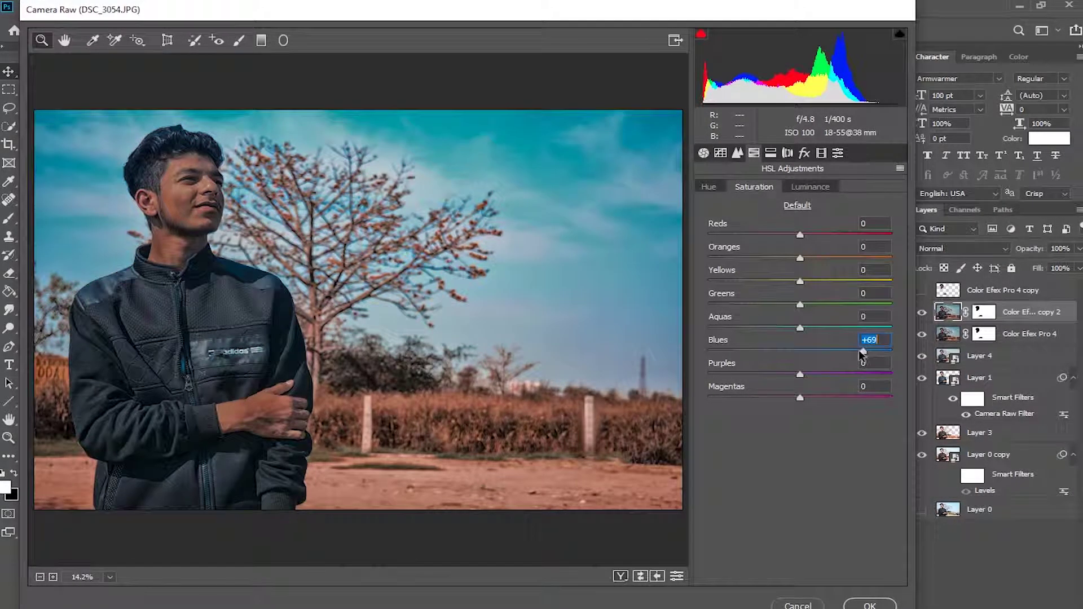
# Set HSL luminance to Aquas +50 and Blues +20 to brighten the sky
pyautogui.click(810, 187)
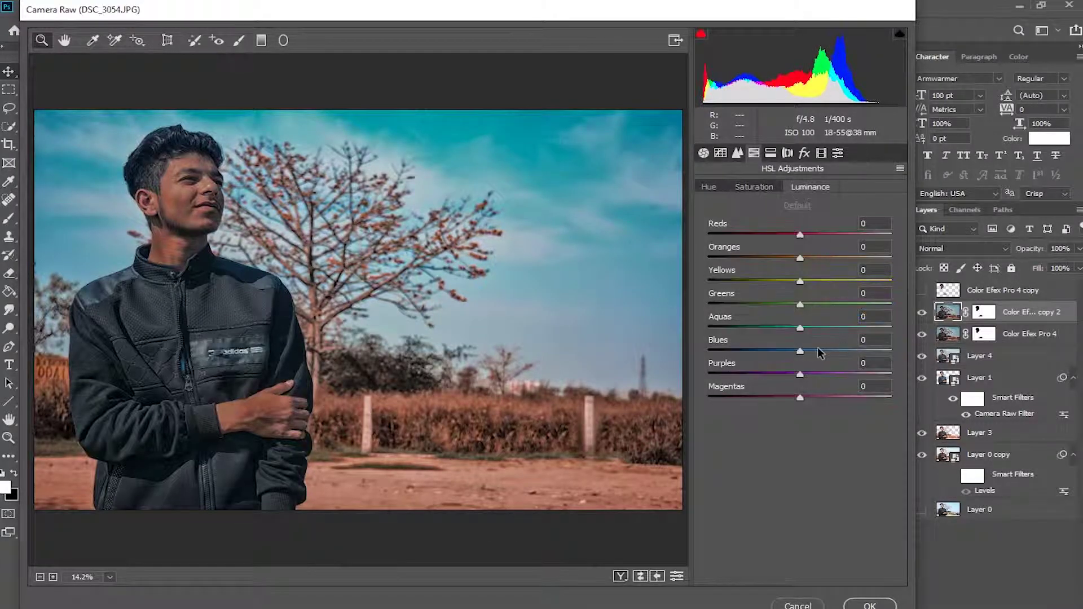
pyautogui.moveTo(800, 327); pyautogui.dragTo(887, 328)
pyautogui.moveTo(800, 351)
pyautogui.mouseDown()
pyautogui.moveTo(690, 361)
pyautogui.moveTo(814, 359)
pyautogui.mouseUp()
pyautogui.click(841, 322)
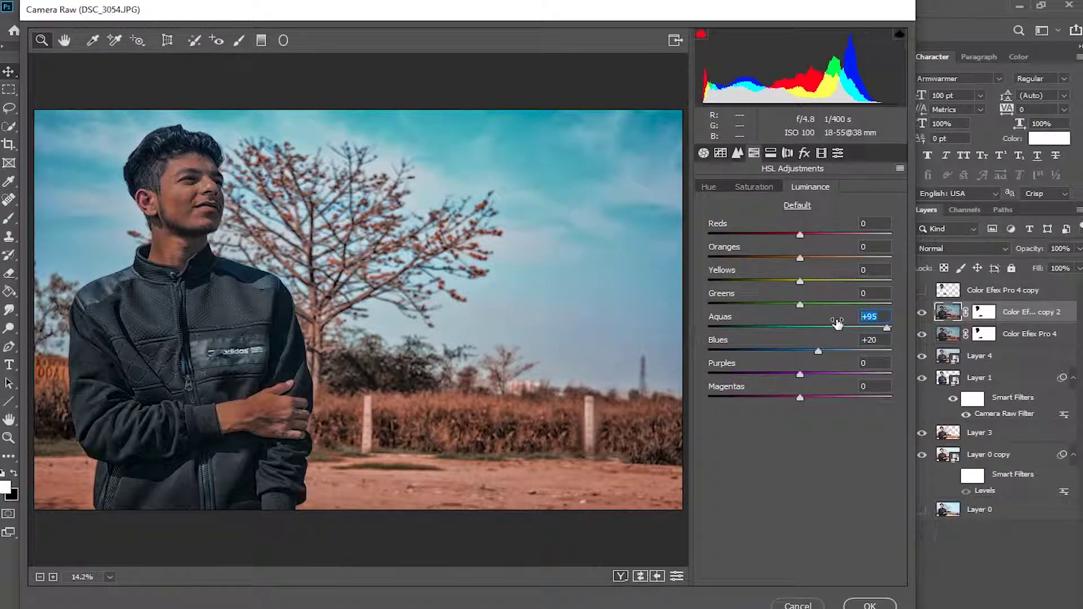
pyautogui.write('50')
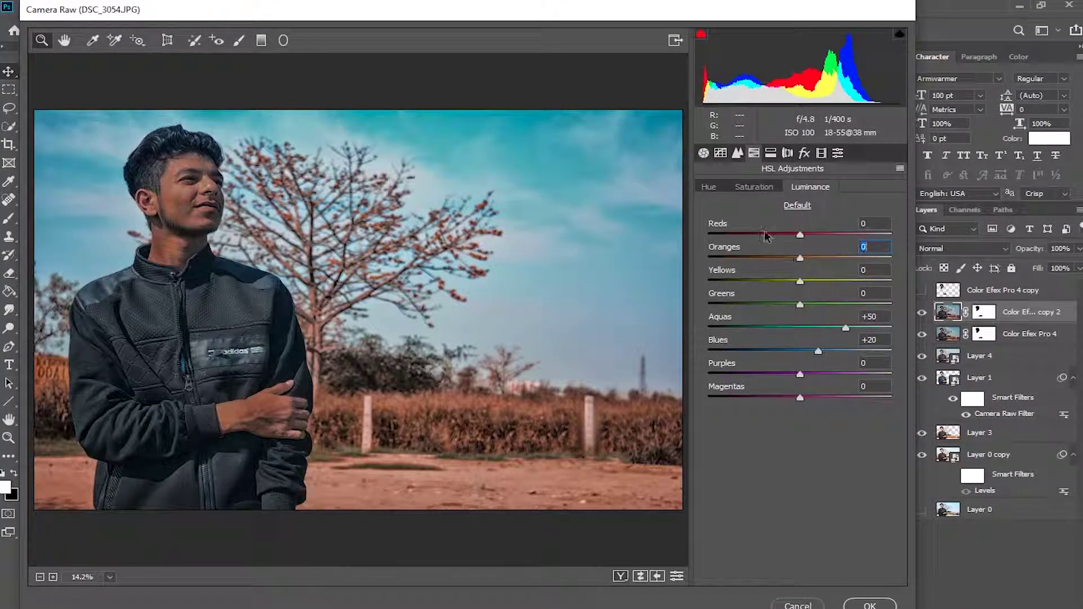
# Boost Oranges saturation and try an Oranges hue shift, resetting it to 0
pyautogui.click(754, 186)
pyautogui.moveTo(800, 257); pyautogui.dragTo(871, 259)
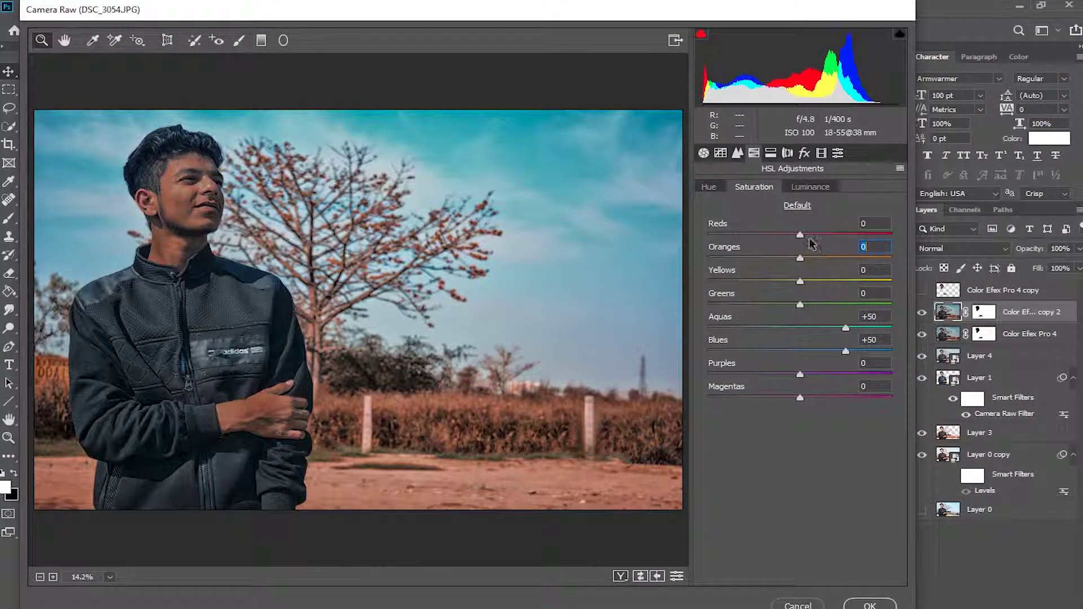
pyautogui.click(709, 187)
pyautogui.moveTo(800, 257)
pyautogui.mouseDown()
pyautogui.moveTo(752, 260)
pyautogui.moveTo(875, 281)
pyautogui.mouseUp()
pyautogui.doubleClick(752, 259)
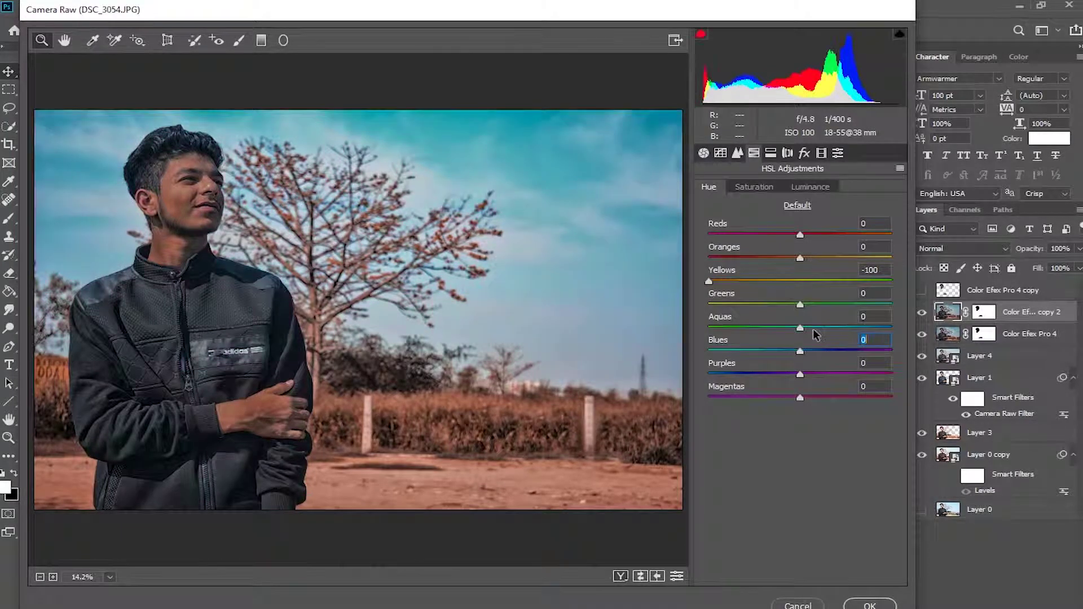
# Experiment with the Aquas and Blues hues, settling the Aquas hue near +30
pyautogui.moveTo(799, 327); pyautogui.dragTo(877, 327)
pyautogui.doubleClick(877, 328)
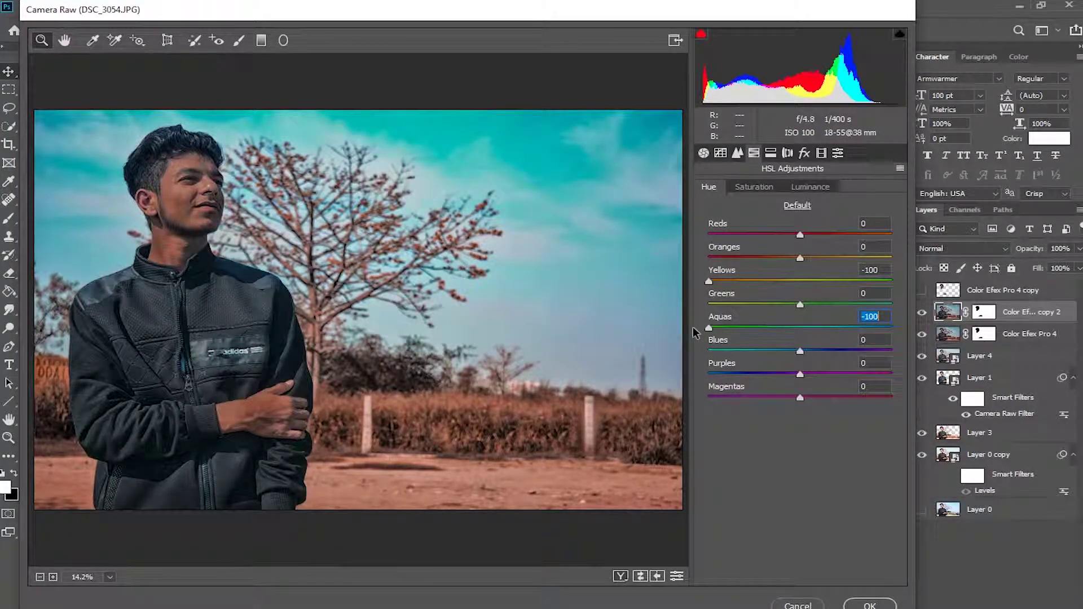
pyautogui.moveTo(810, 351)
pyautogui.mouseDown()
pyautogui.moveTo(848, 351)
pyautogui.moveTo(736, 373)
pyautogui.mouseUp()
pyautogui.doubleClick(848, 351)
pyautogui.moveTo(801, 351); pyautogui.dragTo(822, 352)
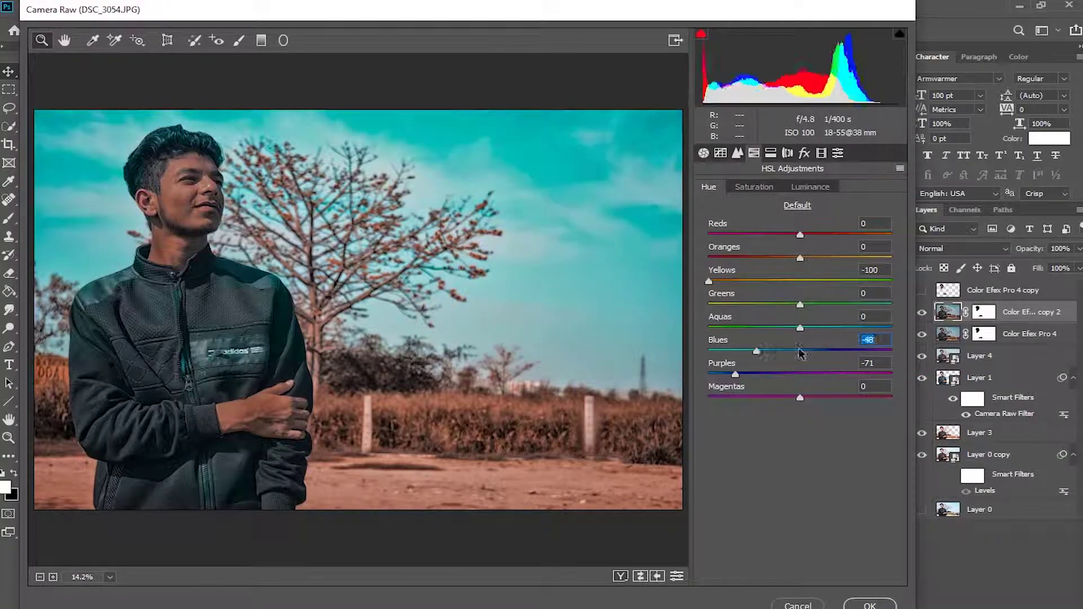
pyautogui.doubleClick(821, 351)
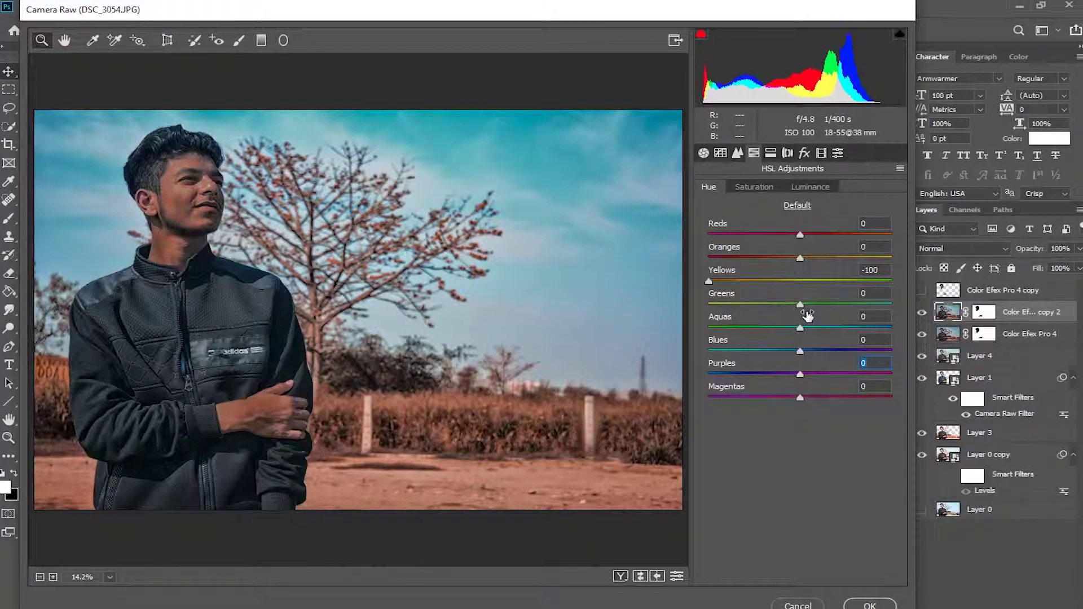
pyautogui.moveTo(800, 329); pyautogui.dragTo(827, 328)
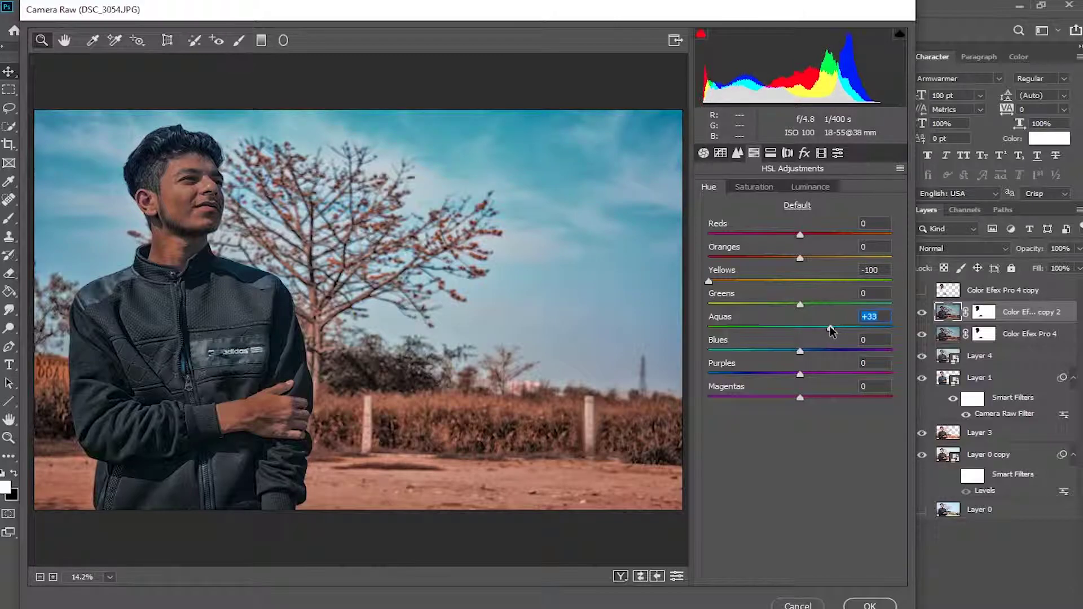
# Set Clarity to +10 and Vibrance to +50 in Camera Raw's Basic panel
pyautogui.click(800, 351)
pyautogui.click(704, 154)
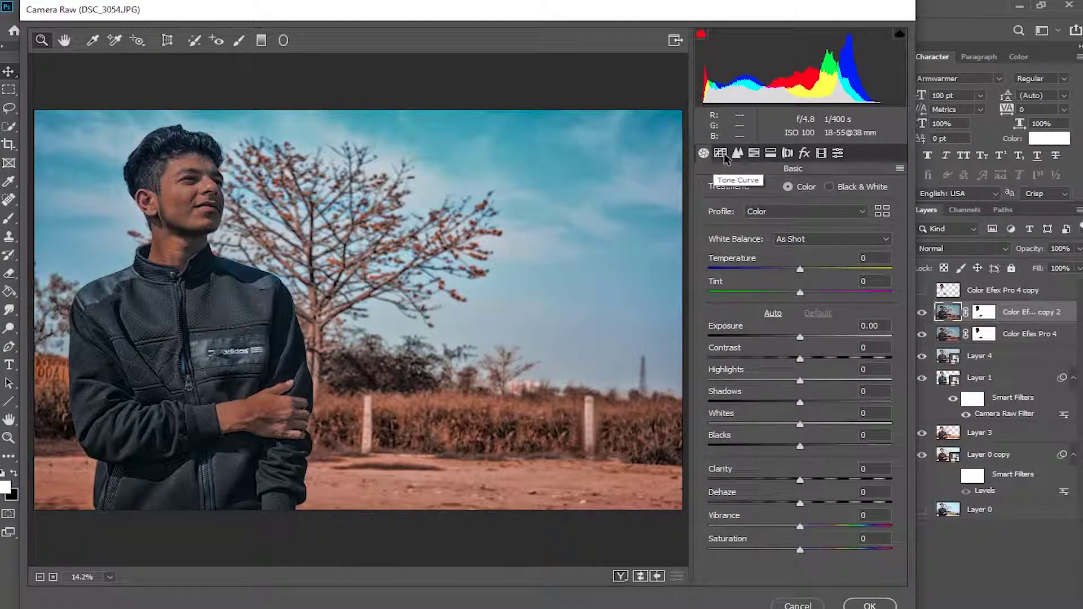
pyautogui.moveTo(828, 481)
pyautogui.mouseDown()
pyautogui.moveTo(839, 480)
pyautogui.moveTo(810, 485)
pyautogui.mouseUp()
pyautogui.moveTo(800, 526); pyautogui.dragTo(950, 530)
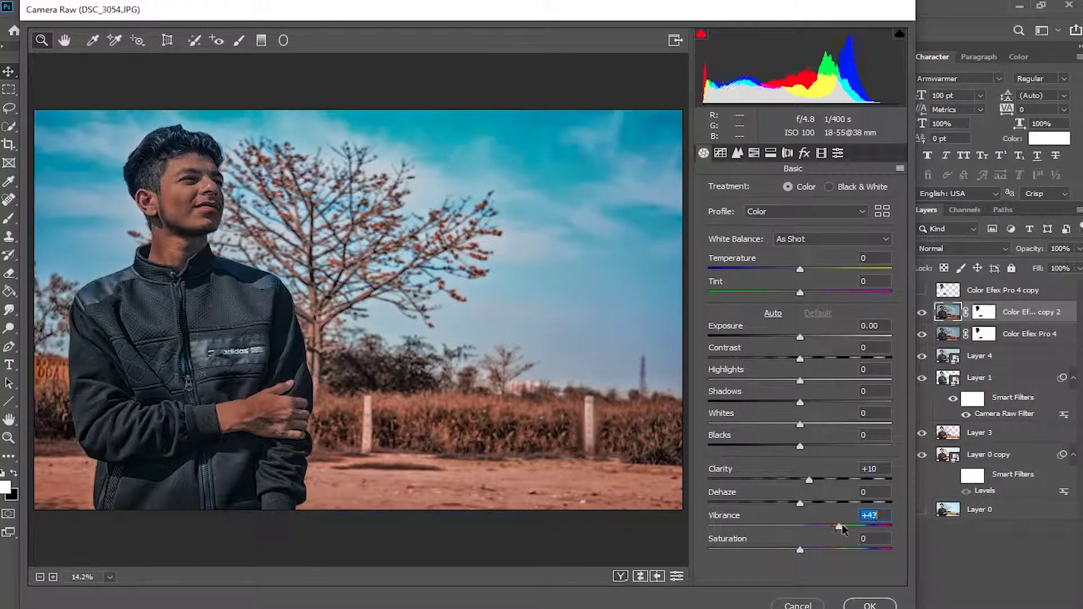
pyautogui.write('50')
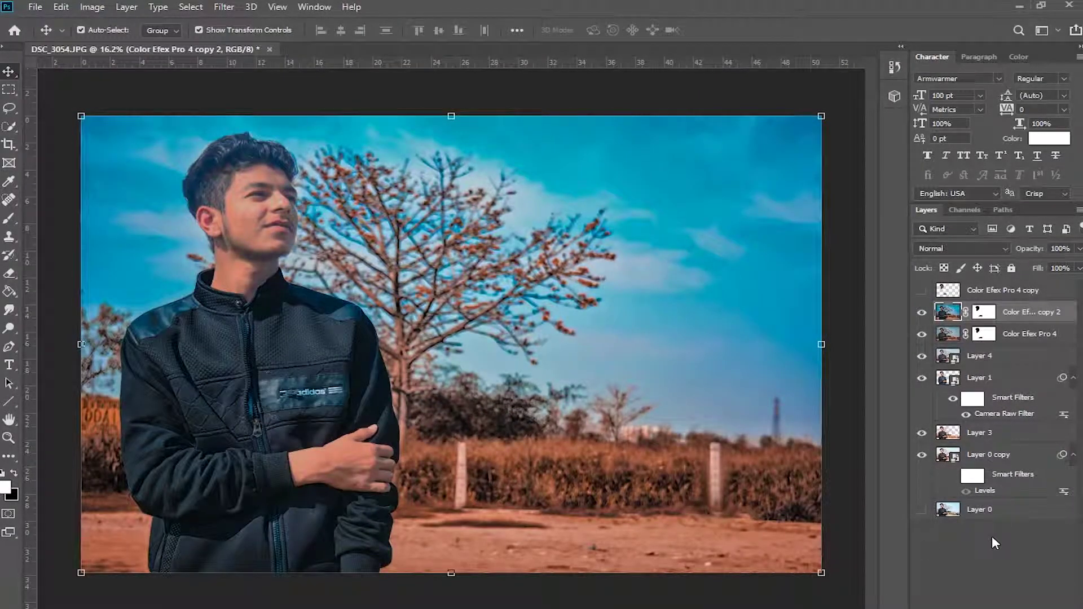
# Compare the graded copy, then give Layer 4 a Brightness/Contrast of -26 brightness
pyautogui.click(985, 553)
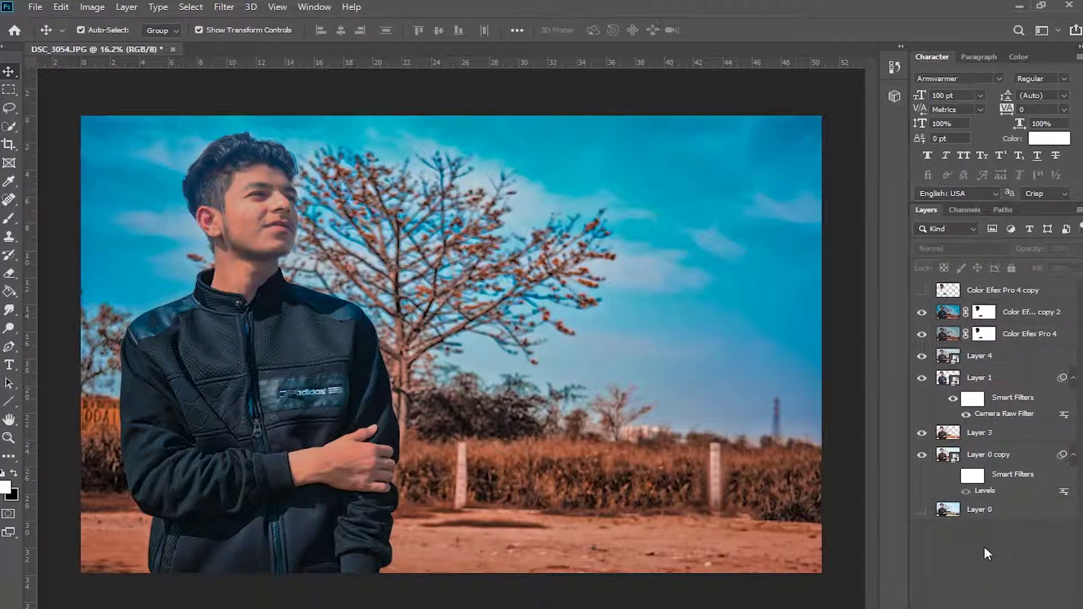
pyautogui.click(920, 313)
pyautogui.click(921, 313)
pyautogui.click(921, 313)
pyautogui.click(981, 356)
pyautogui.click(95, 7)
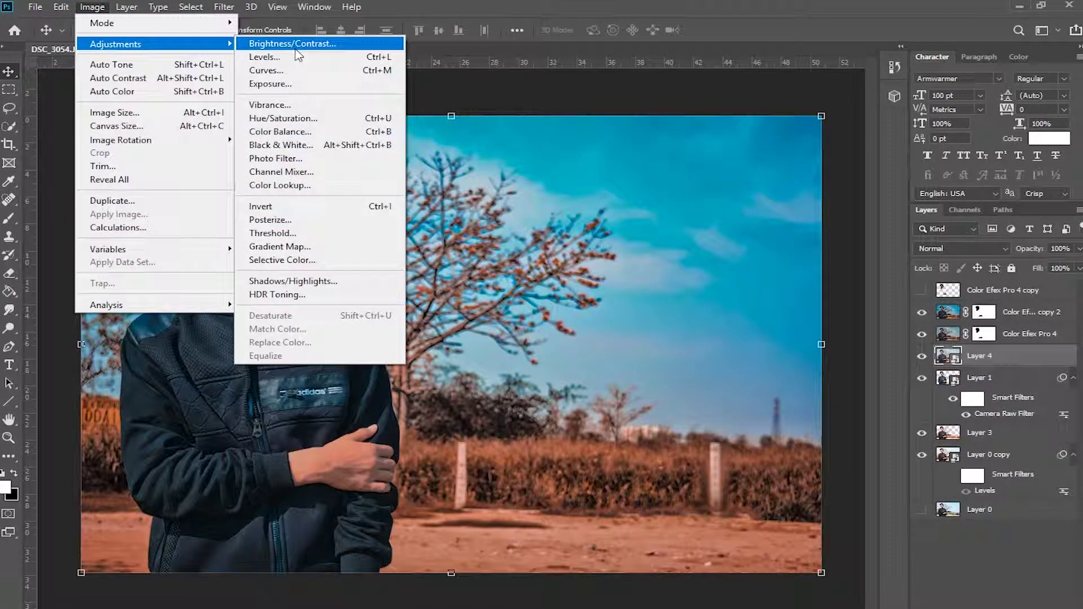
pyautogui.click(313, 40)
pyautogui.moveTo(565, 152); pyautogui.dragTo(836, 40)
pyautogui.moveTo(771, 82); pyautogui.dragTo(759, 83)
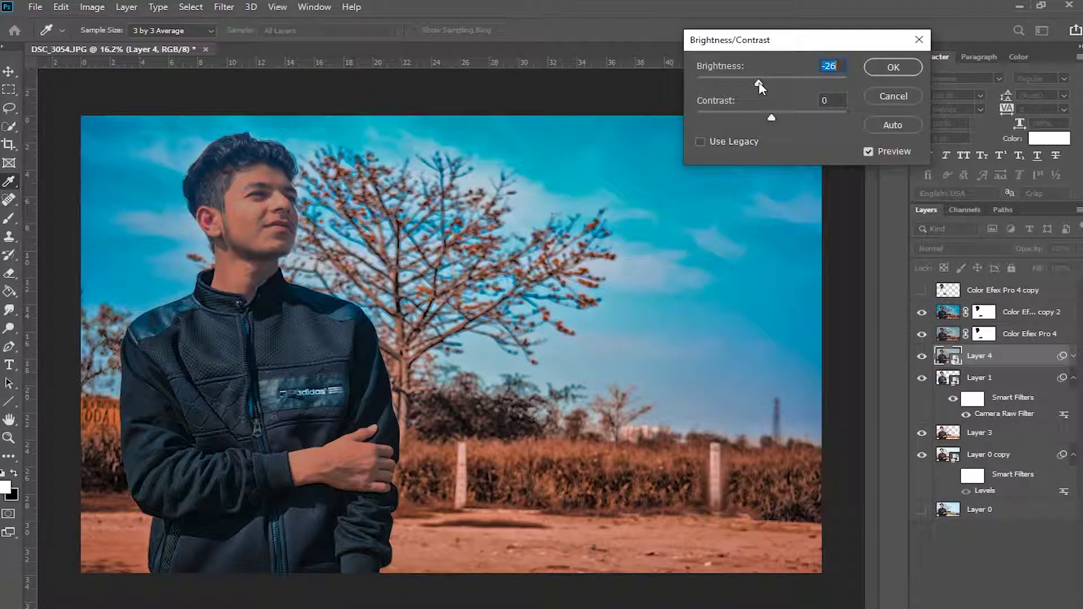
pyautogui.click(901, 68)
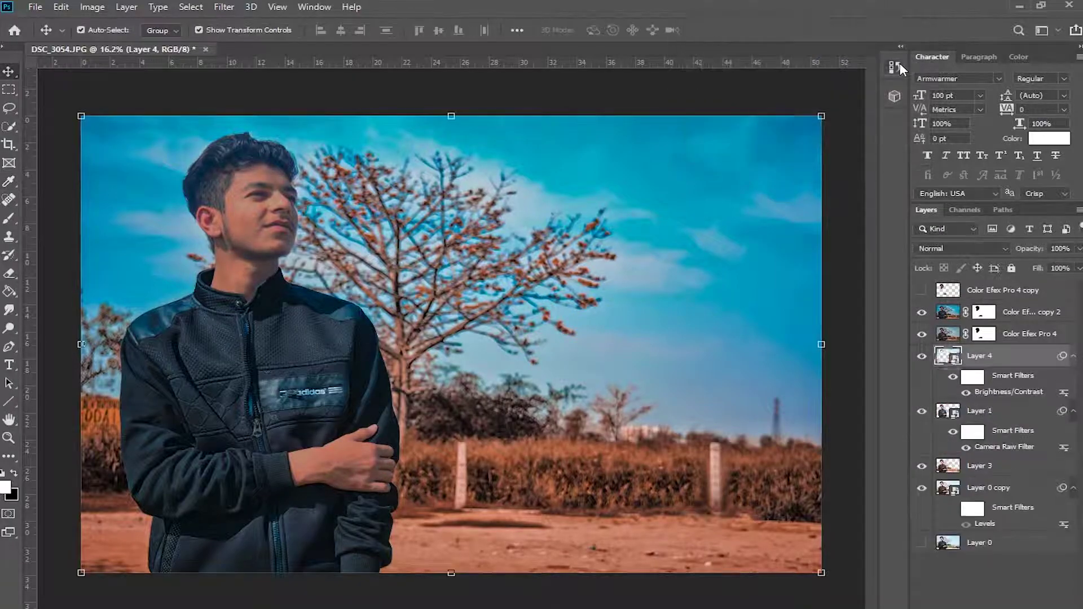